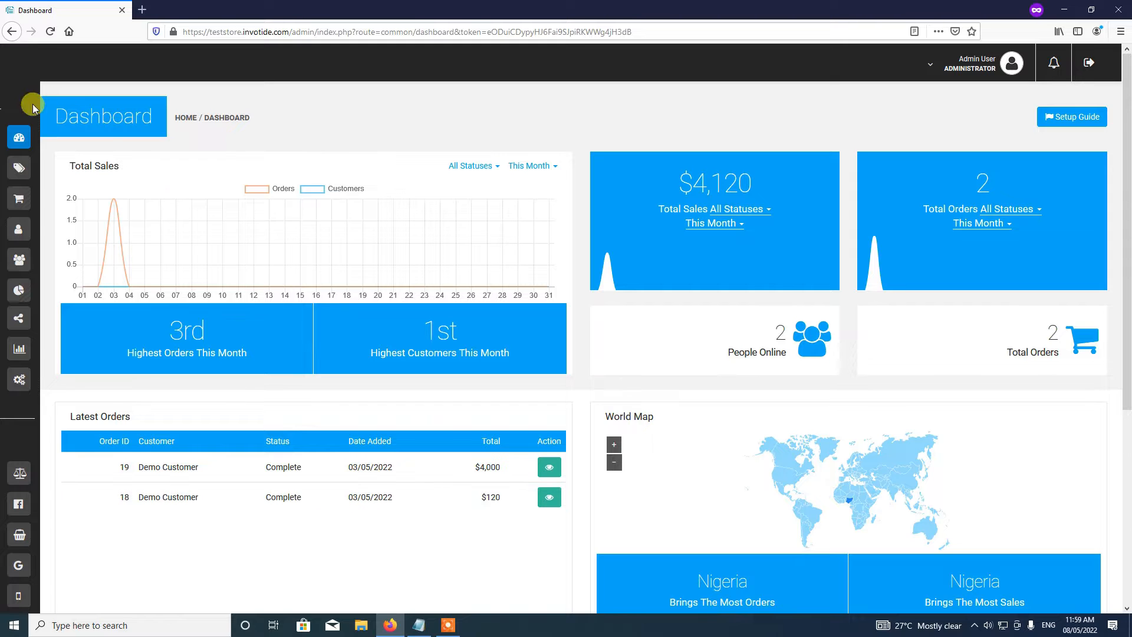
Step: Find the SEO Manager module in the store's module settings with the search "seo manager" and open it for editing
{"action": "mouse_move", "coordinate": [27, 108]}
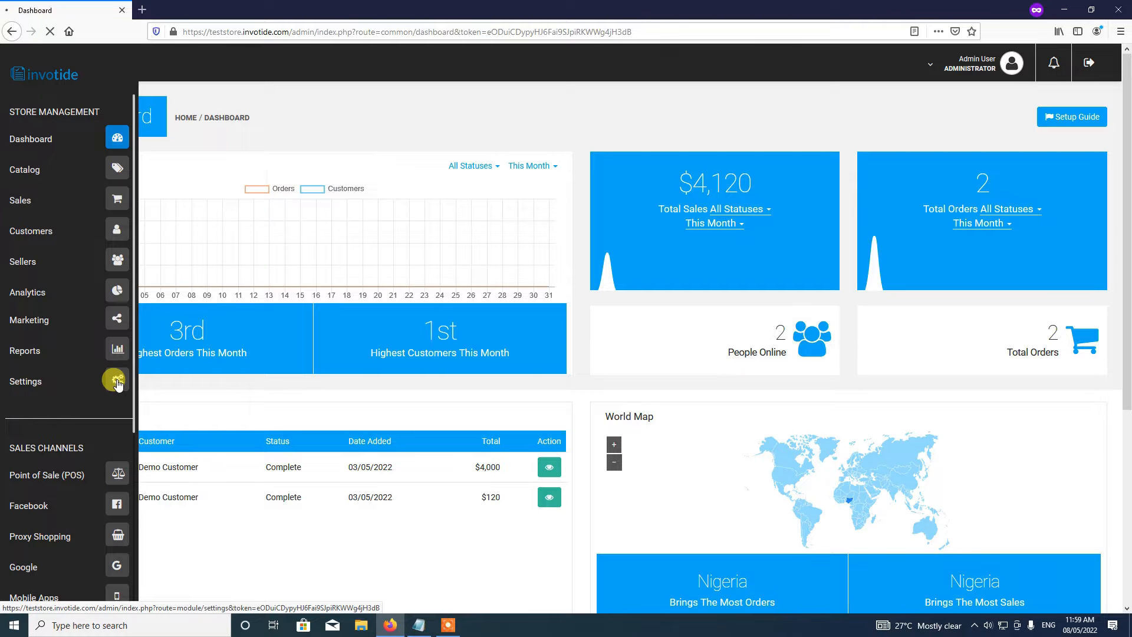
{"action": "left_click", "coordinate": [117, 382]}
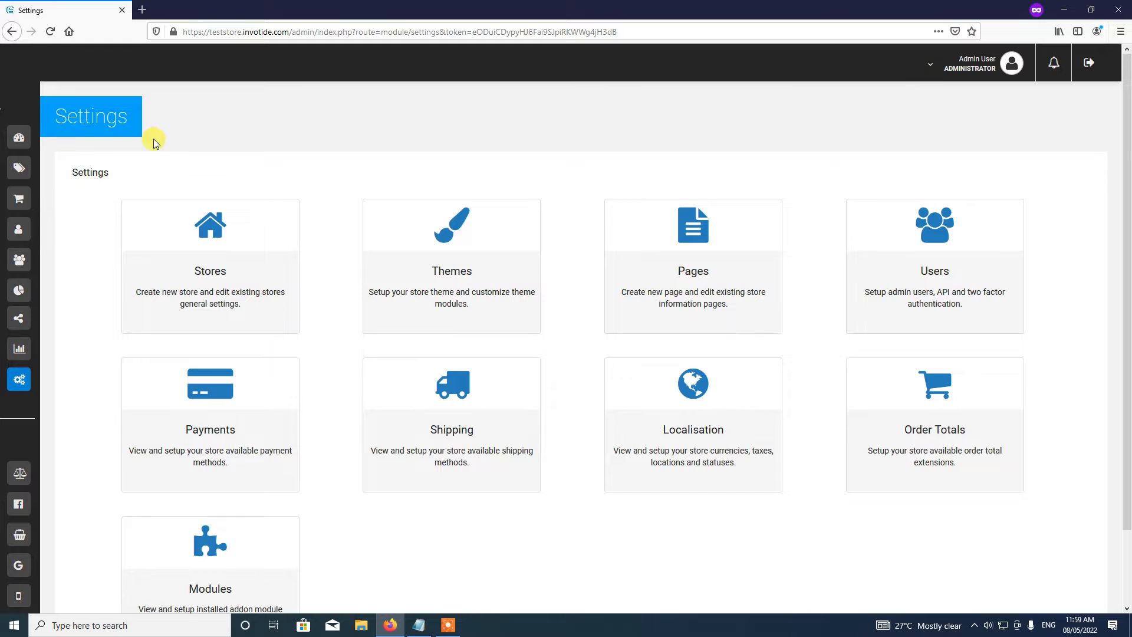
{"action": "scroll", "coordinate": [338, 475], "scroll_direction": "down", "scroll_amount": 2}
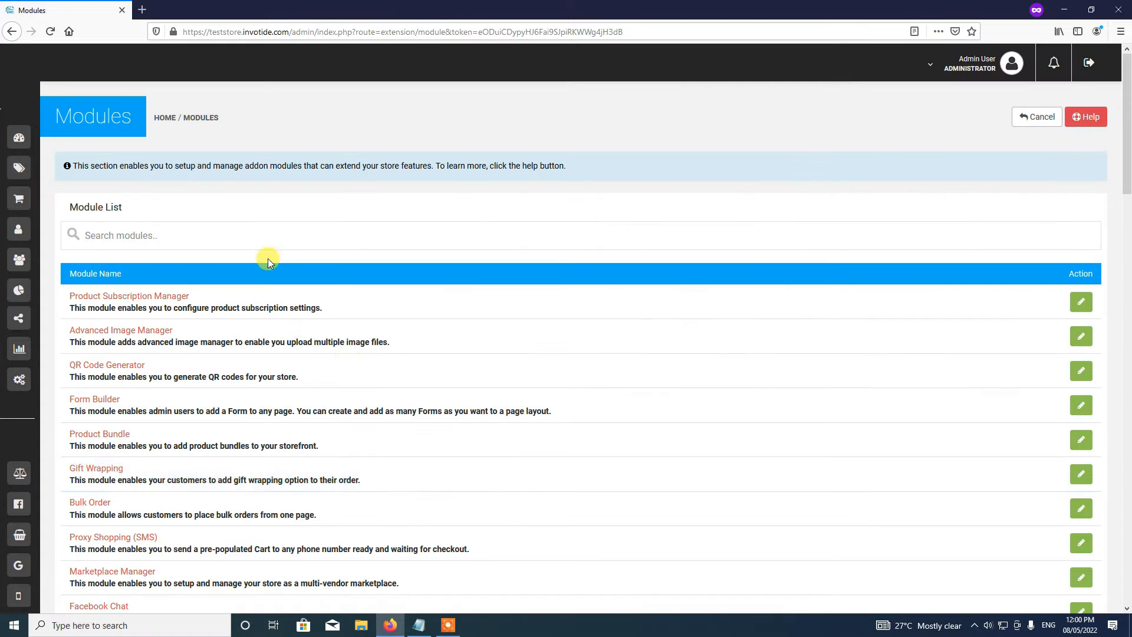
{"action": "left_click", "coordinate": [202, 236]}
{"action": "type", "text": "seo manager"}
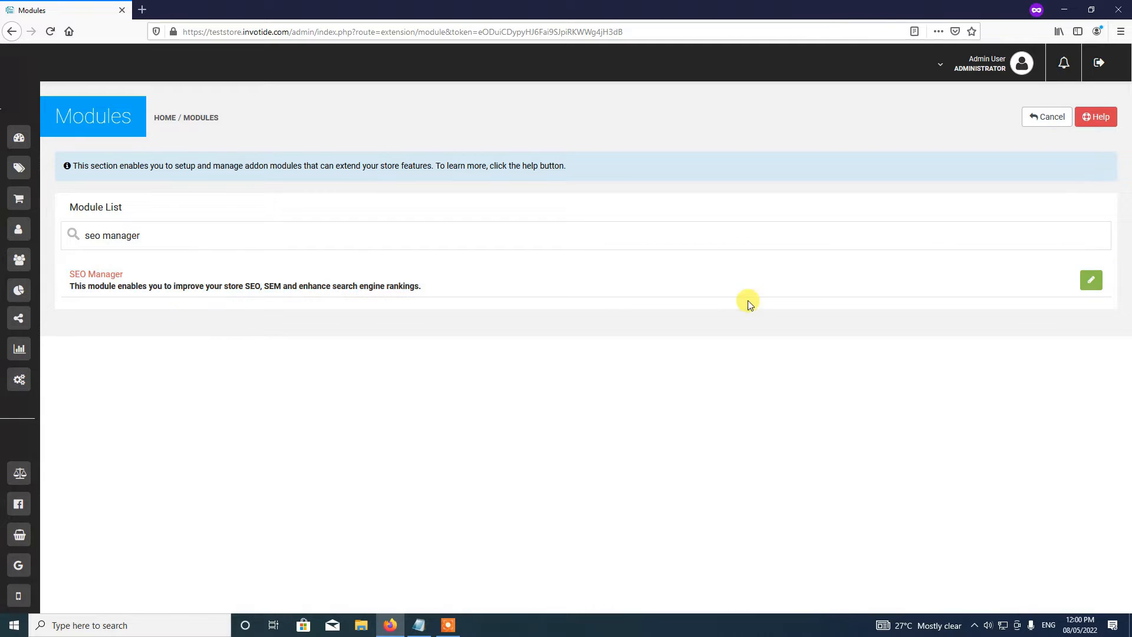
{"action": "left_click", "coordinate": [1091, 284]}
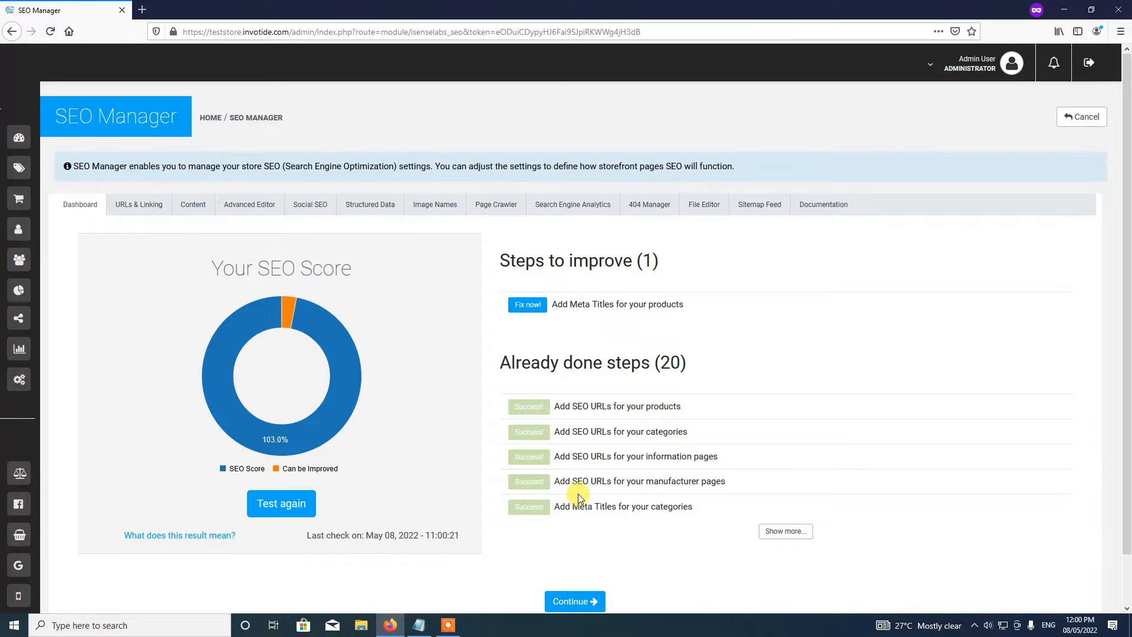
Step: Go on from the SEO score dashboard to URLs & Linking and review the SEO Links table and its available actions
{"action": "scroll", "coordinate": [577, 498], "scroll_direction": "down", "scroll_amount": 1}
{"action": "left_click", "coordinate": [588, 549]}
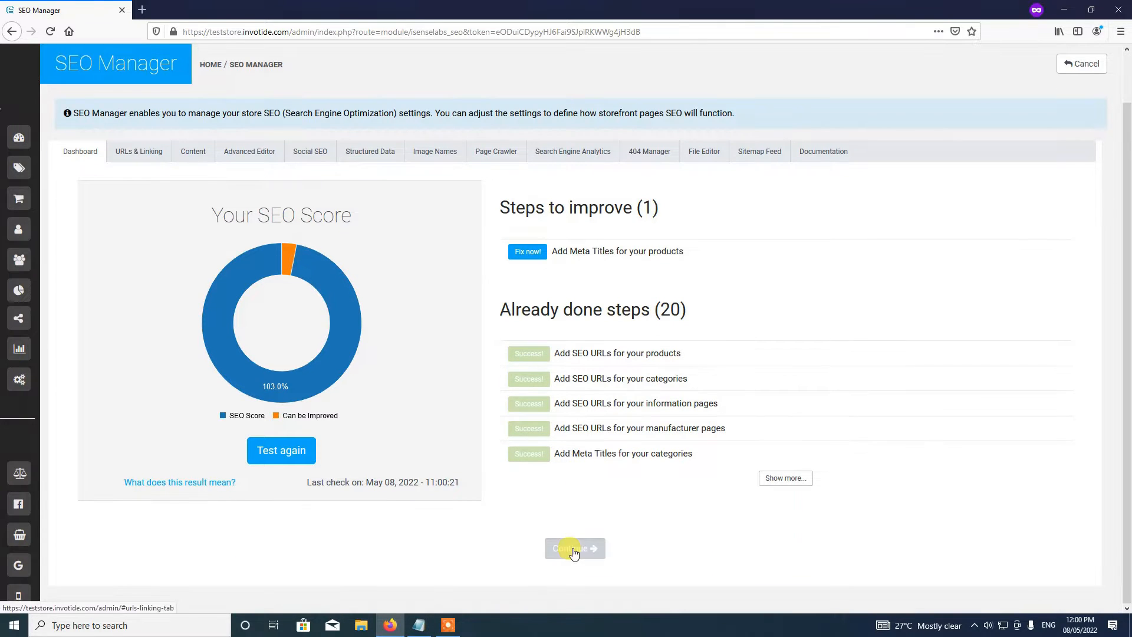
{"action": "scroll", "coordinate": [265, 227], "scroll_direction": "up", "scroll_amount": 1}
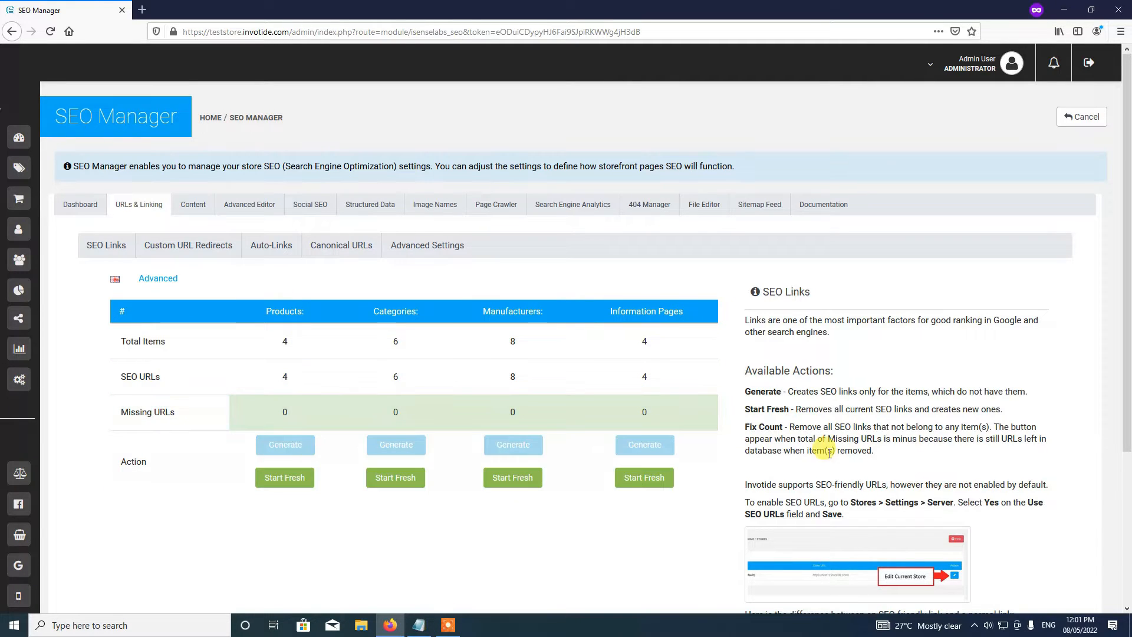
{"action": "left_click_drag", "start_coordinate": [1126, 228], "coordinate": [1126, 317]}
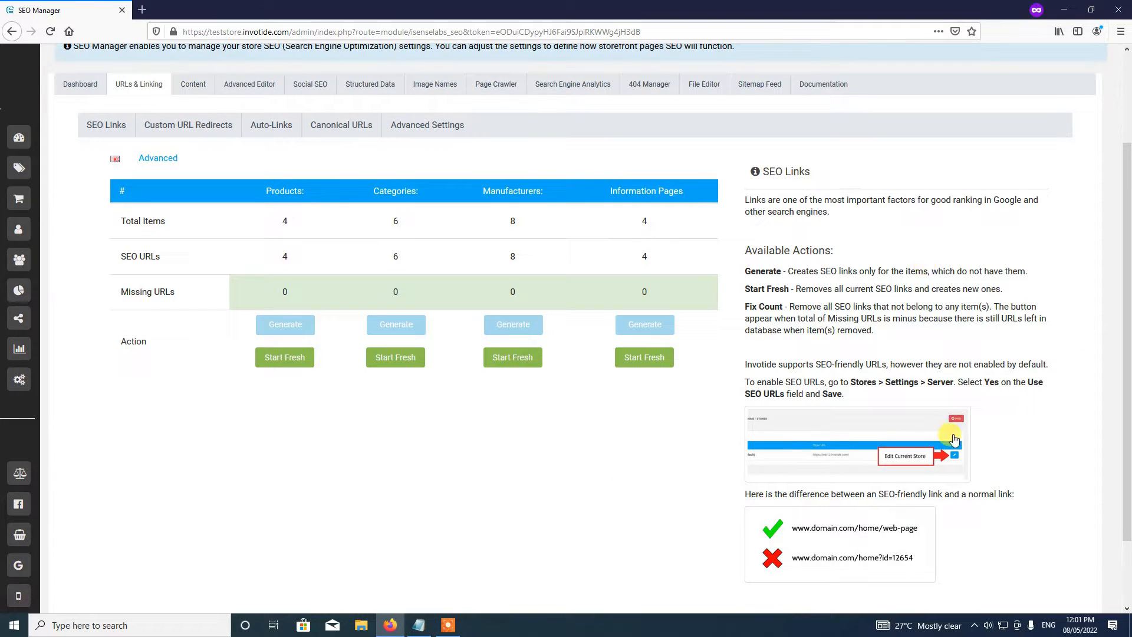
{"action": "scroll", "coordinate": [687, 413], "scroll_direction": "down", "scroll_amount": 2}
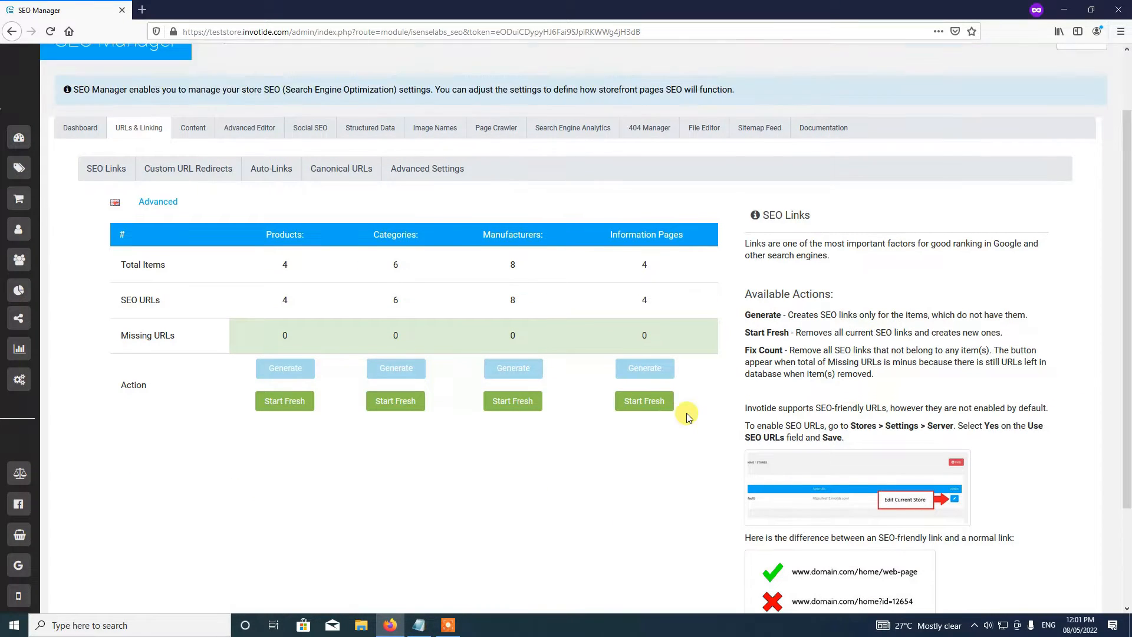
Step: Go on to the Content section and review the meta titles, descriptions and keywords overviews
{"action": "left_click", "coordinate": [598, 549]}
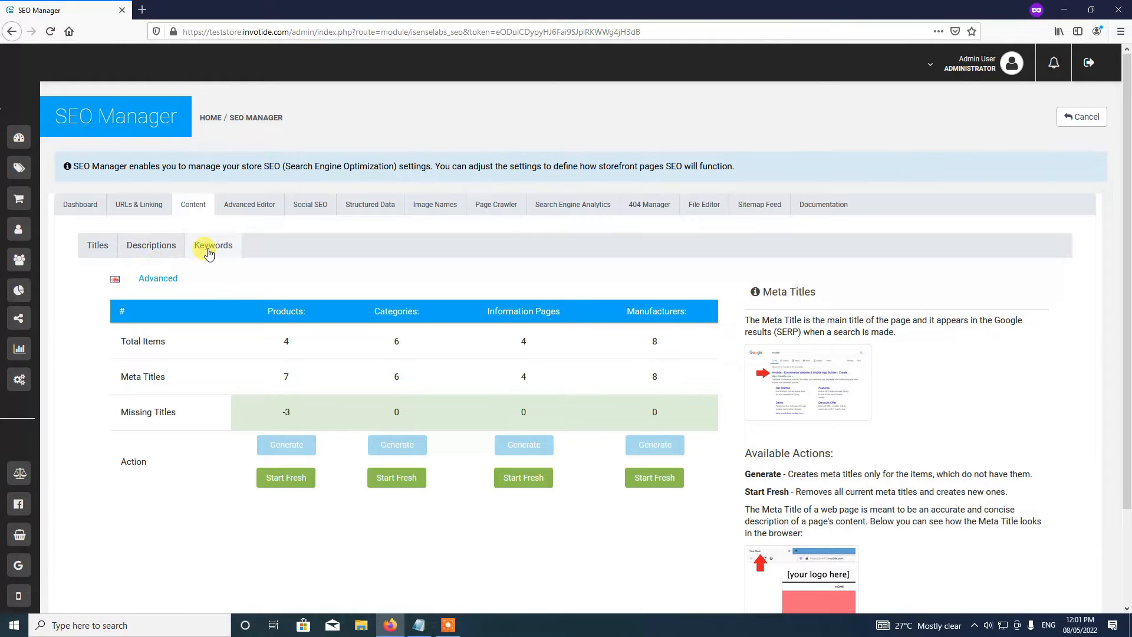
{"action": "left_click", "coordinate": [156, 246]}
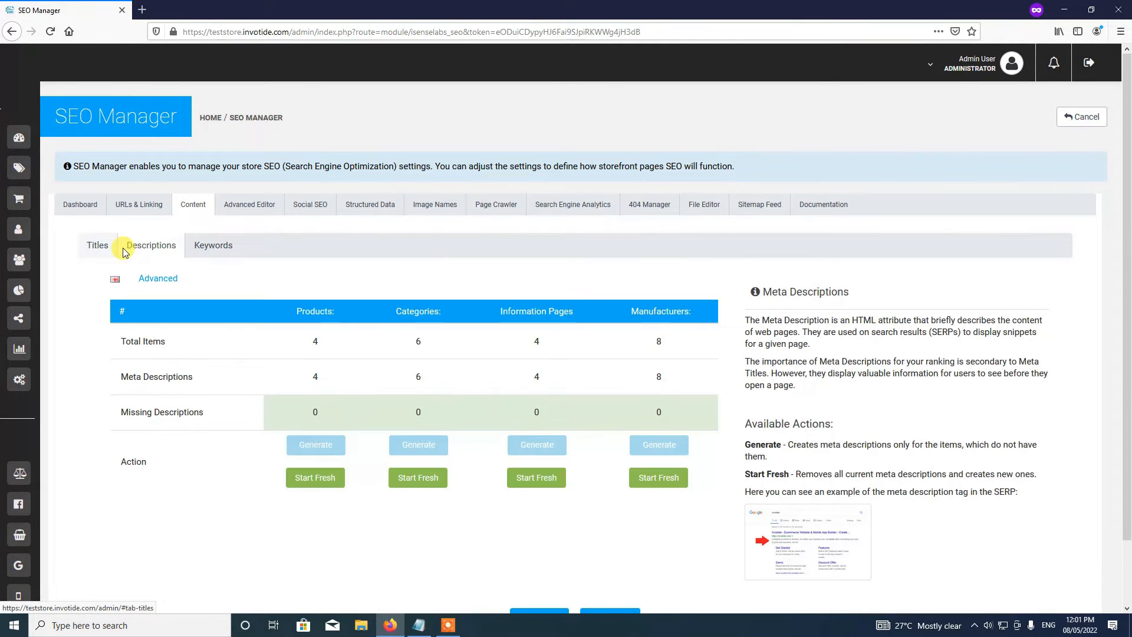
{"action": "left_click", "coordinate": [155, 252]}
{"action": "left_click", "coordinate": [215, 245]}
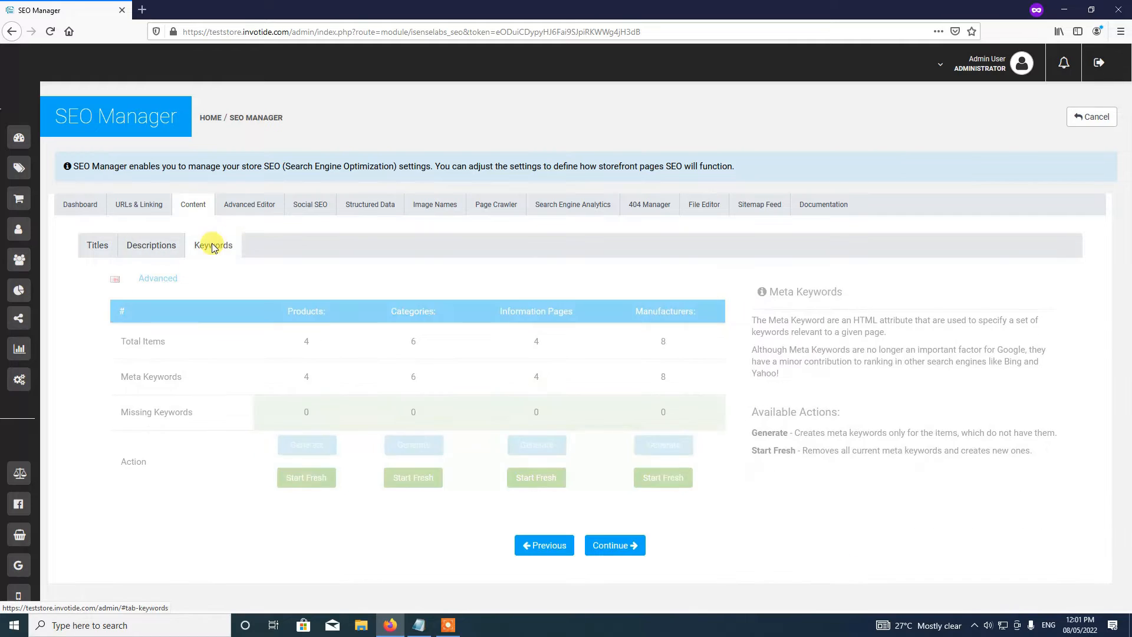
{"action": "left_click", "coordinate": [147, 255]}
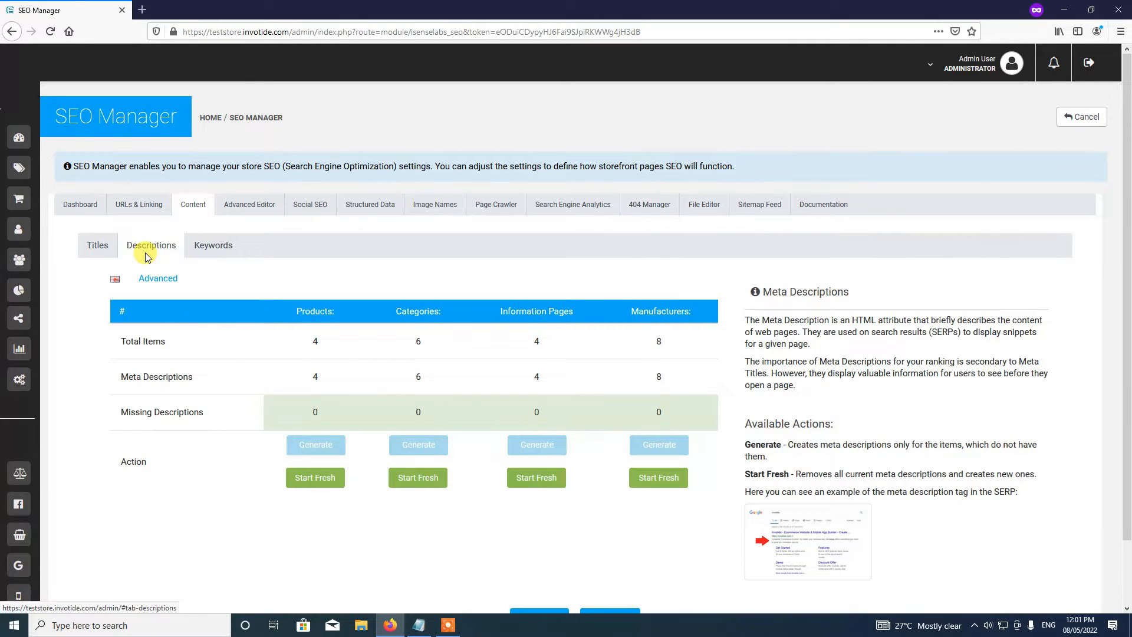
{"action": "left_click", "coordinate": [98, 246]}
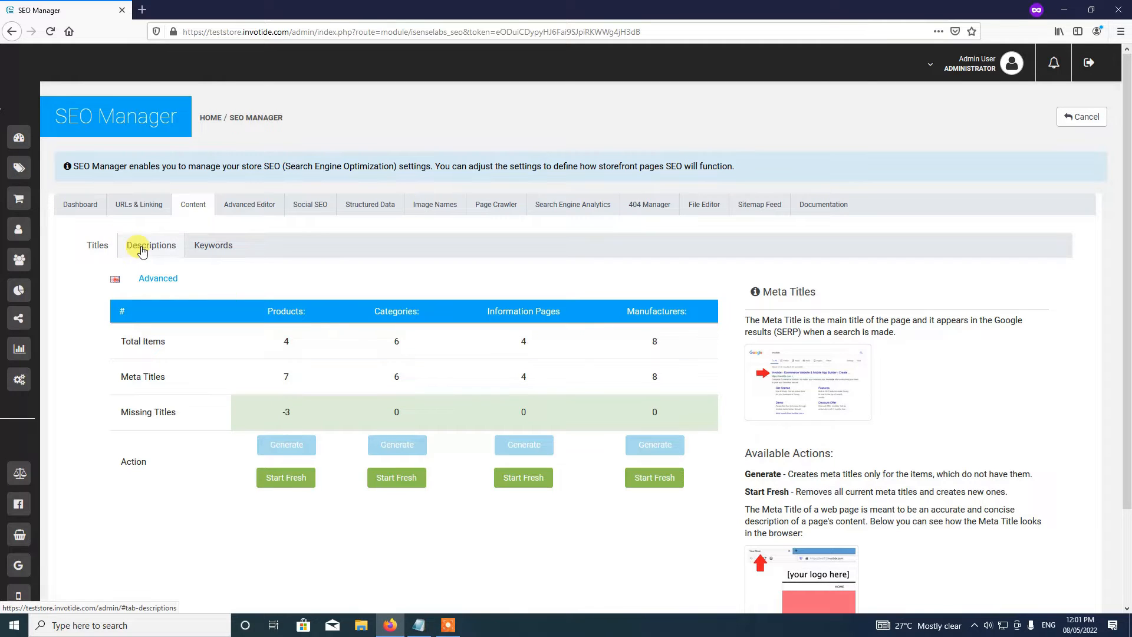
{"action": "left_click", "coordinate": [179, 263]}
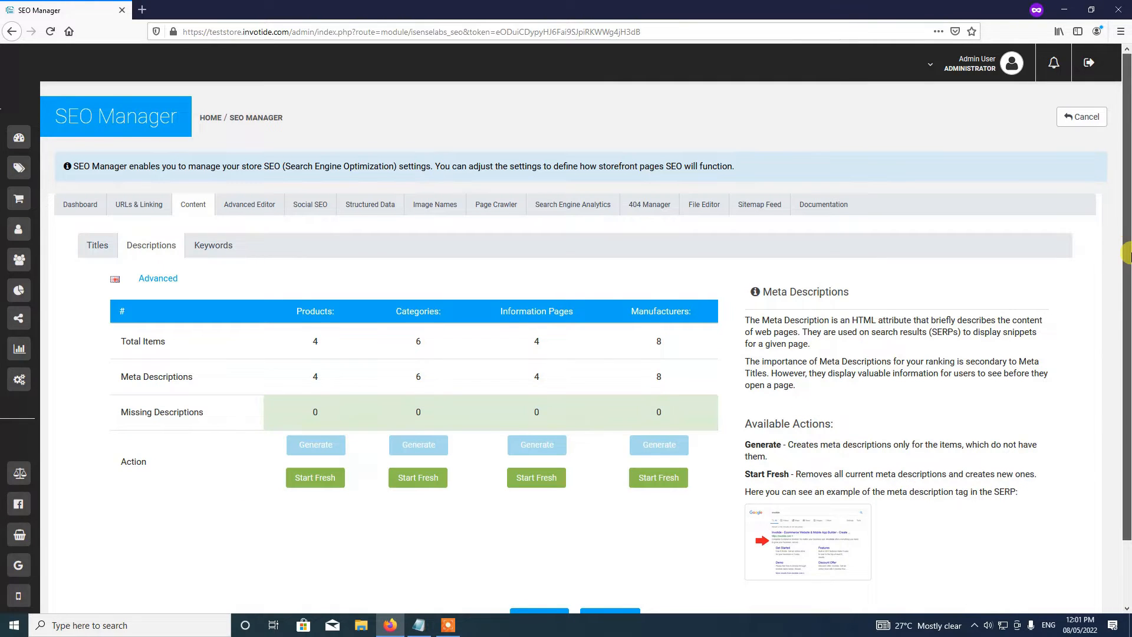
{"action": "scroll", "coordinate": [878, 174], "scroll_direction": "down", "scroll_amount": 2}
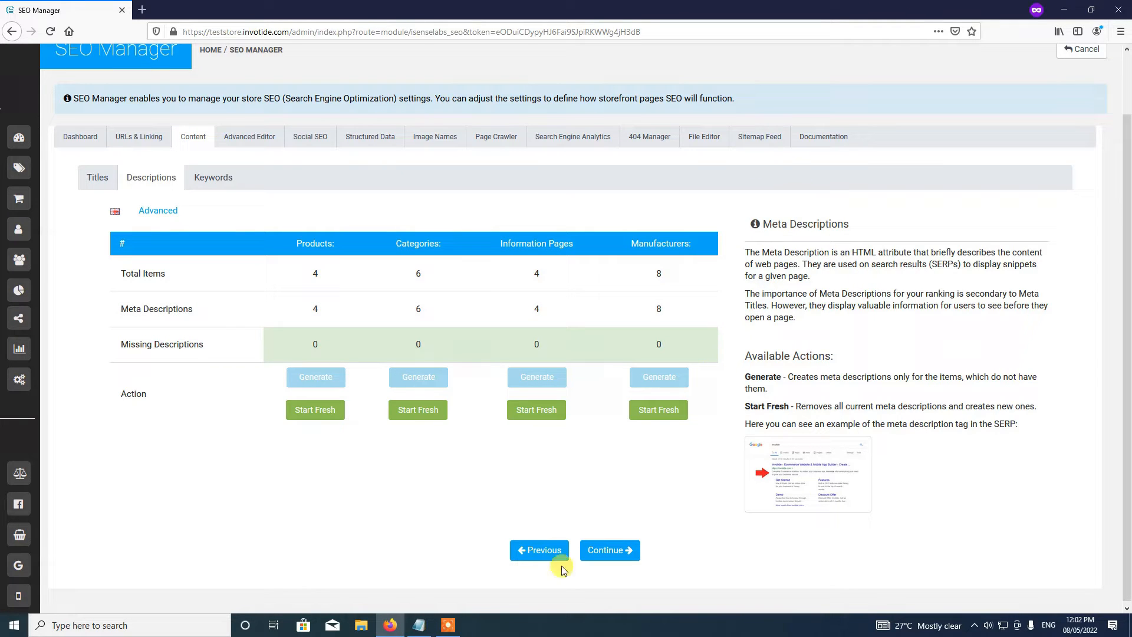
Step: Go on to the Advanced Editor and inspect Product 1's SEO keyword in its edit dialog without submitting a change
{"action": "left_click", "coordinate": [595, 557]}
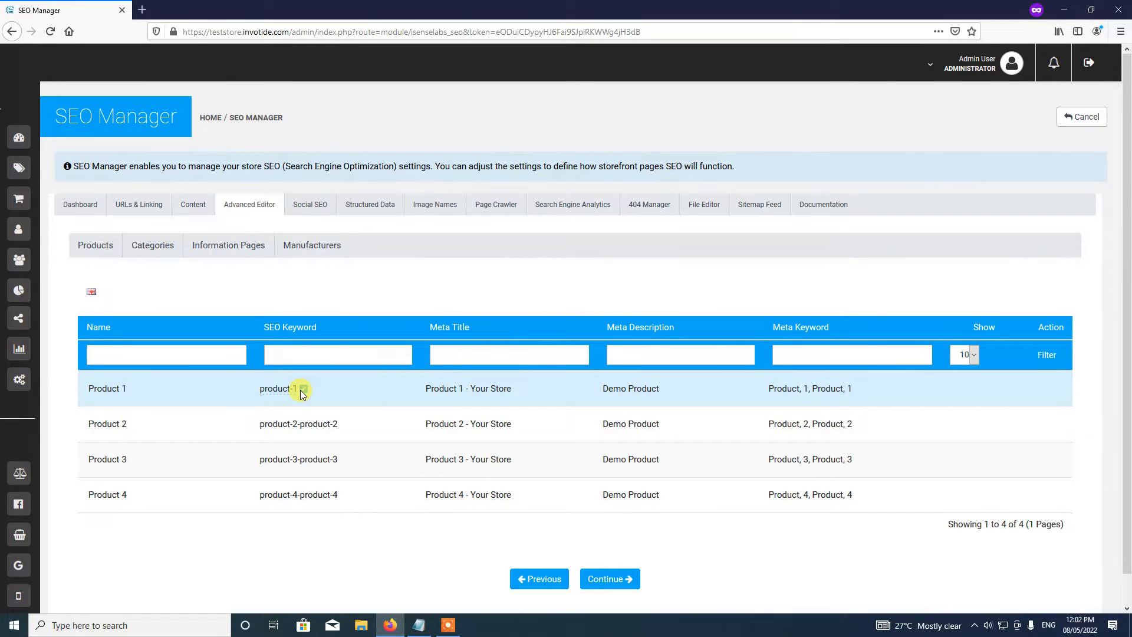
{"action": "left_click", "coordinate": [286, 391]}
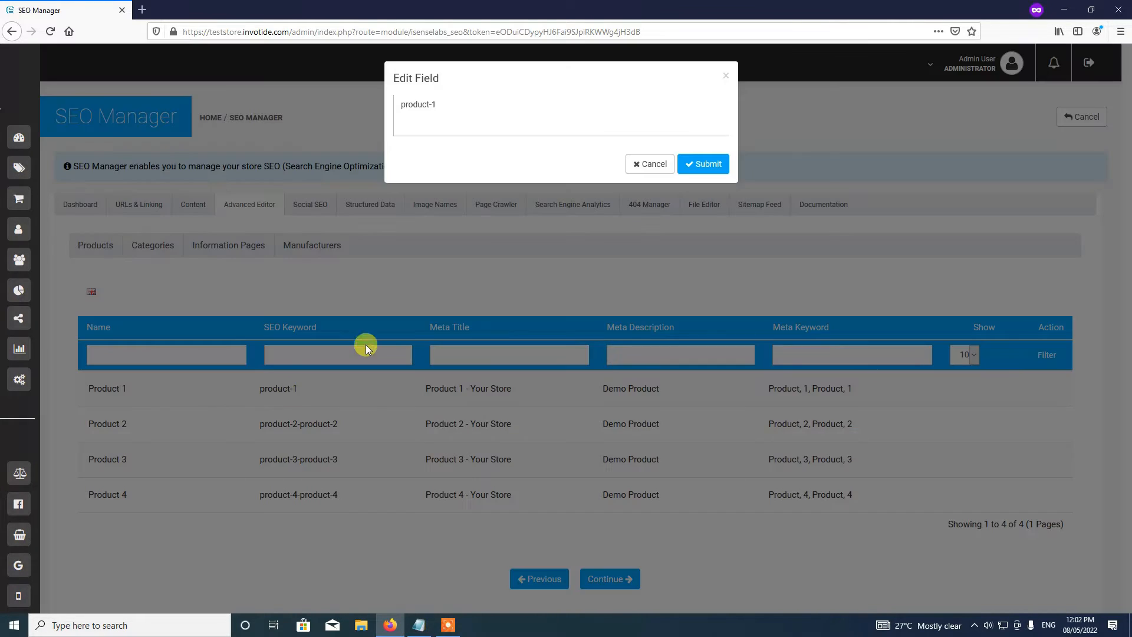
{"action": "left_click", "coordinate": [438, 106]}
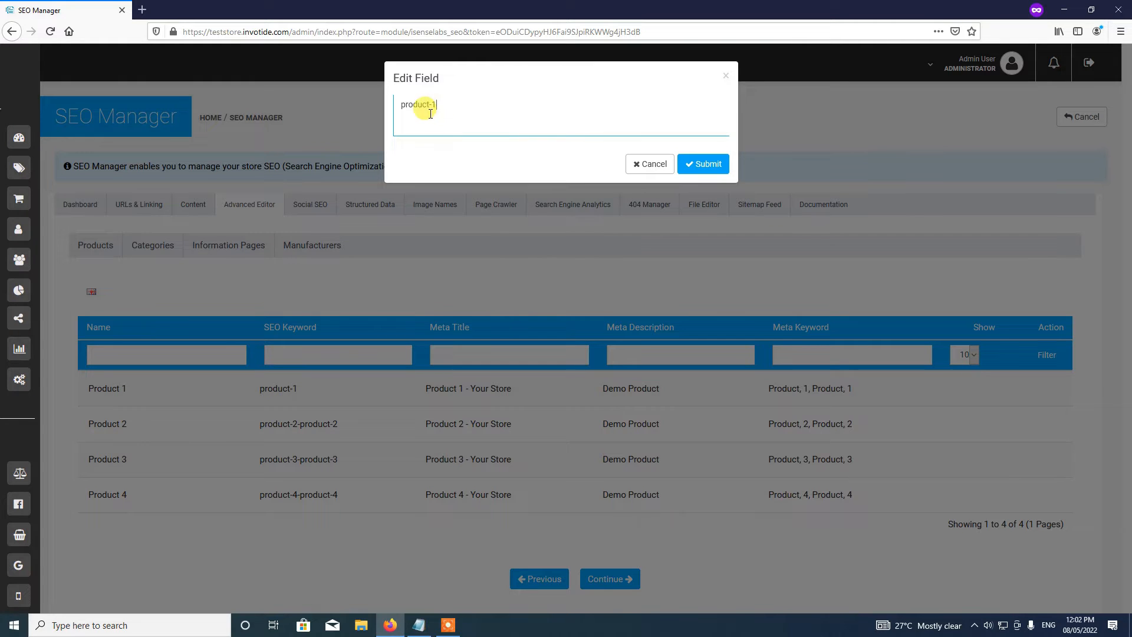
{"action": "left_click", "coordinate": [631, 161]}
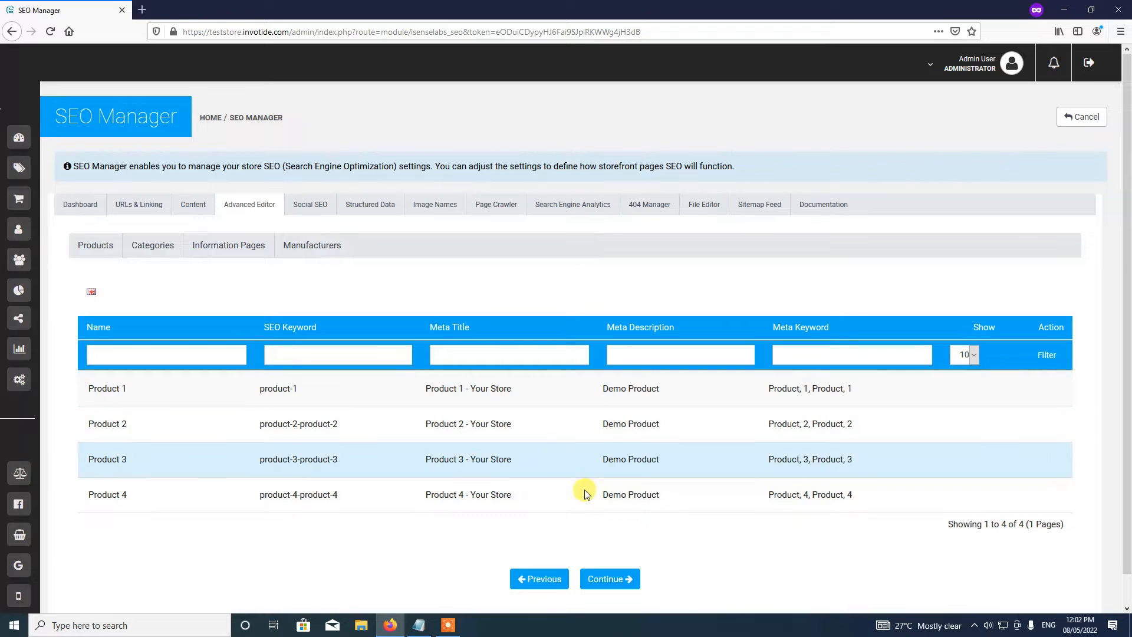
Step: Review the editable SEO fields for categories, information pages and manufacturers in the Advanced Editor
{"action": "left_click", "coordinate": [155, 251]}
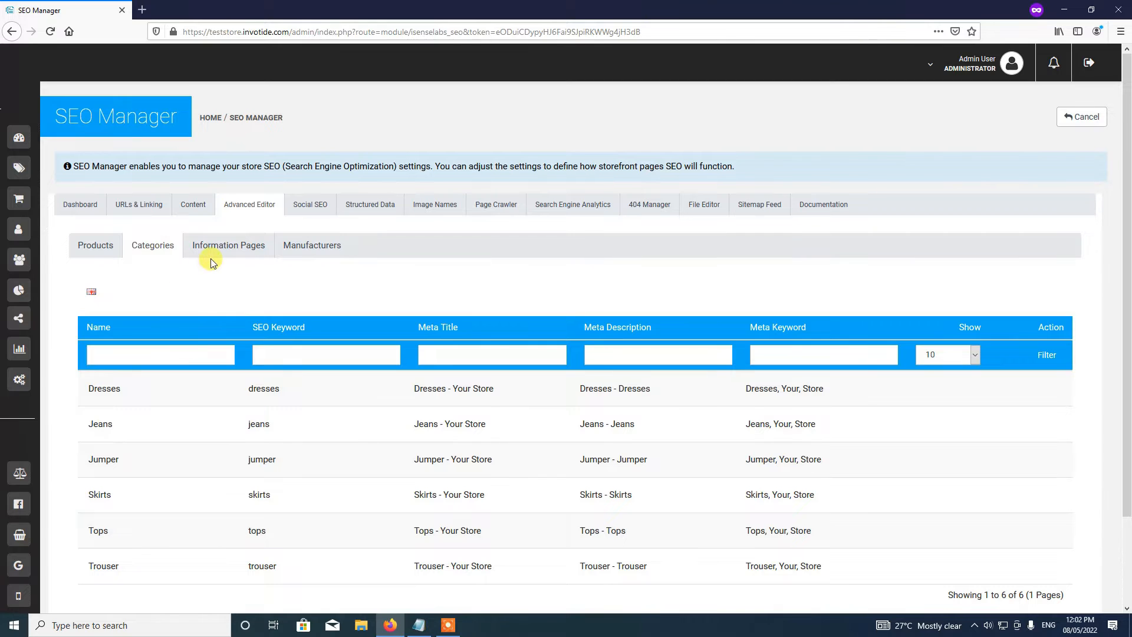
{"action": "left_click", "coordinate": [223, 250]}
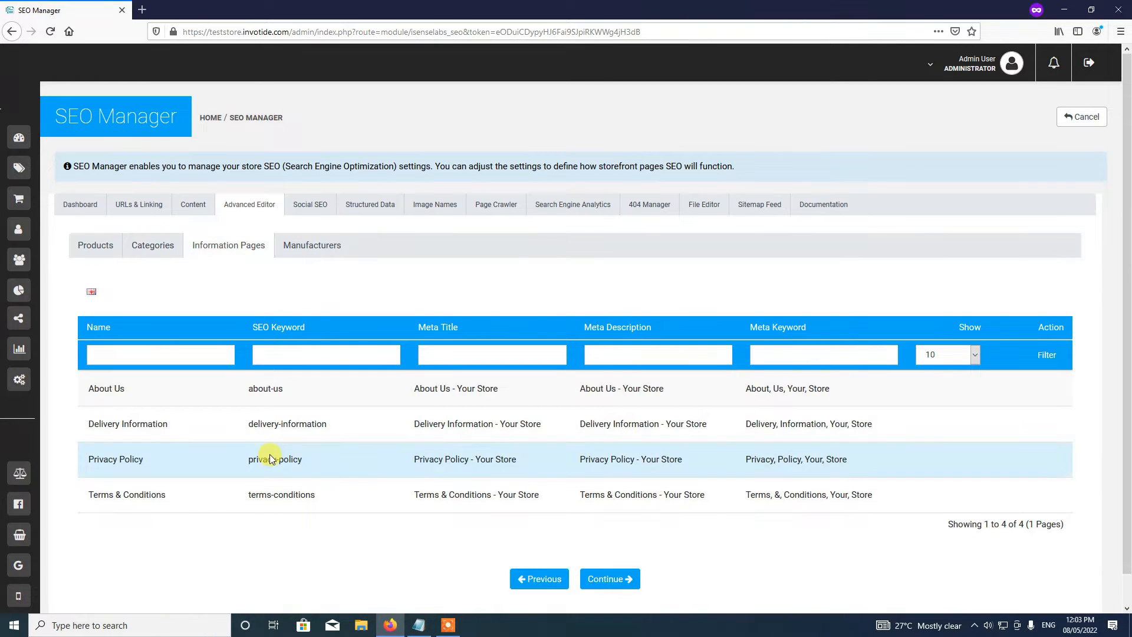
{"action": "left_click", "coordinate": [311, 252]}
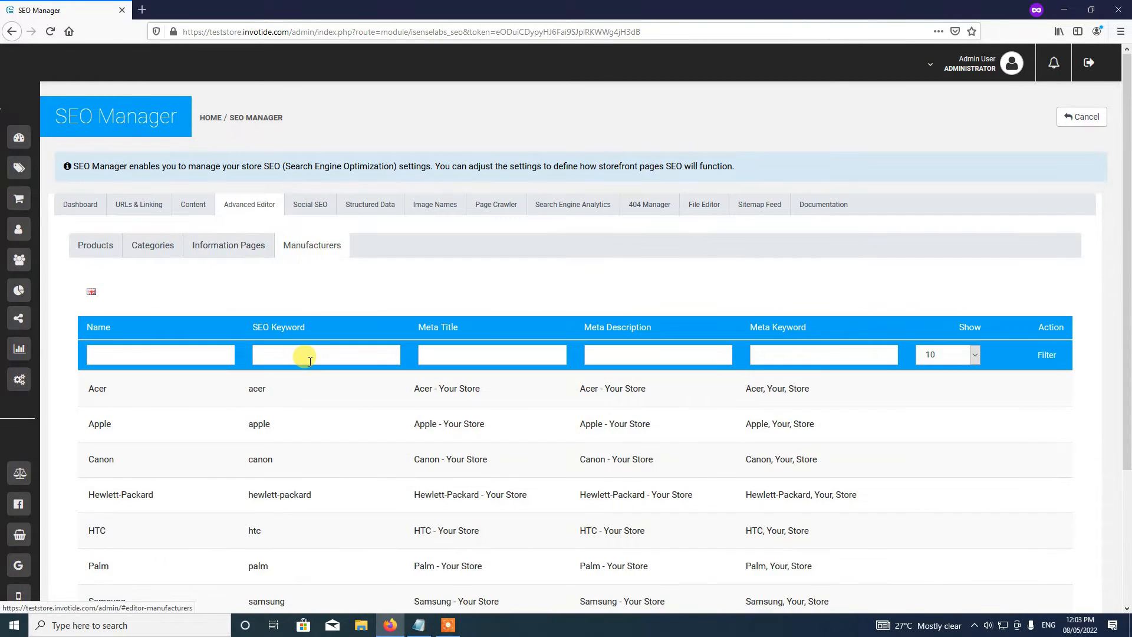
Step: Set Product 1's meta title to "Product 1" in the product list of the Advanced Editor
{"action": "left_click", "coordinate": [96, 247]}
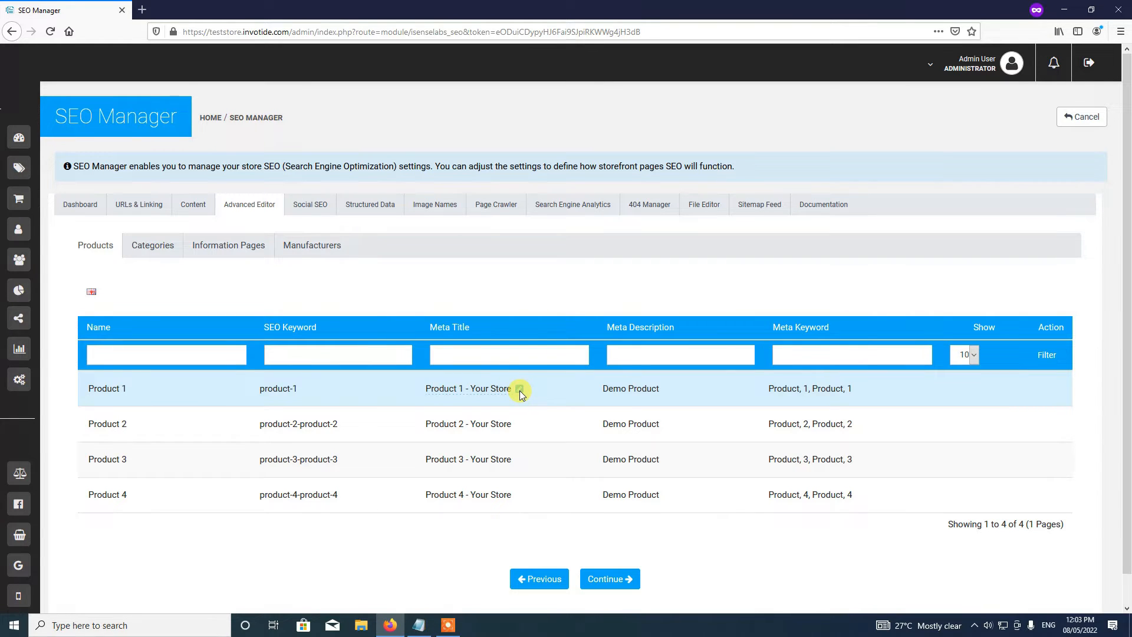
{"action": "left_click", "coordinate": [519, 390]}
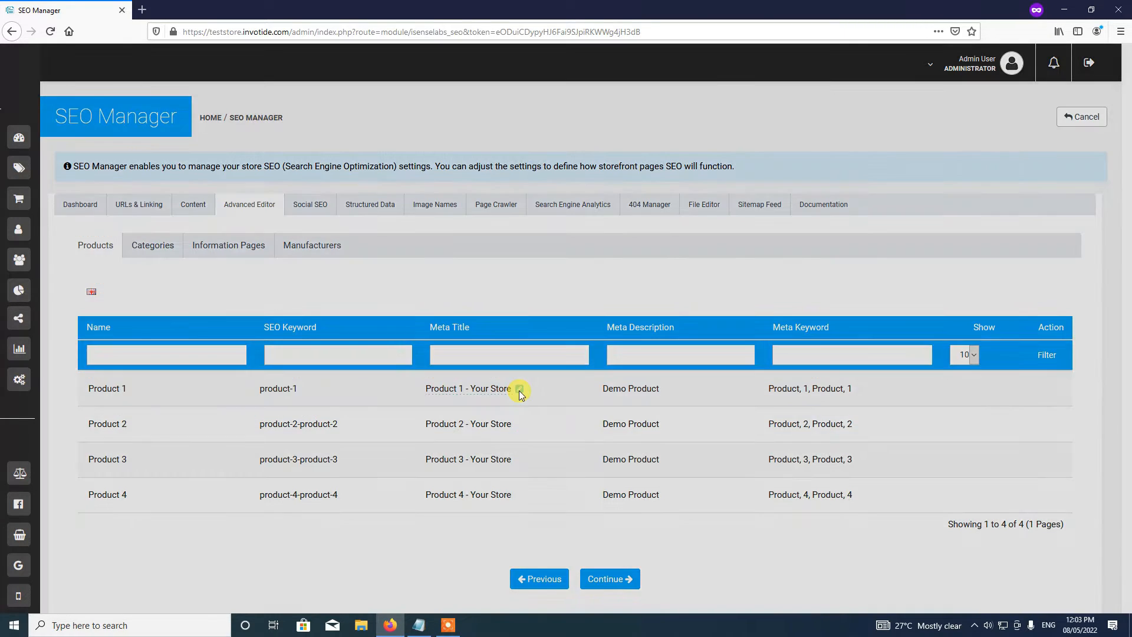
{"action": "left_click_drag", "start_coordinate": [437, 104], "coordinate": [561, 105]}
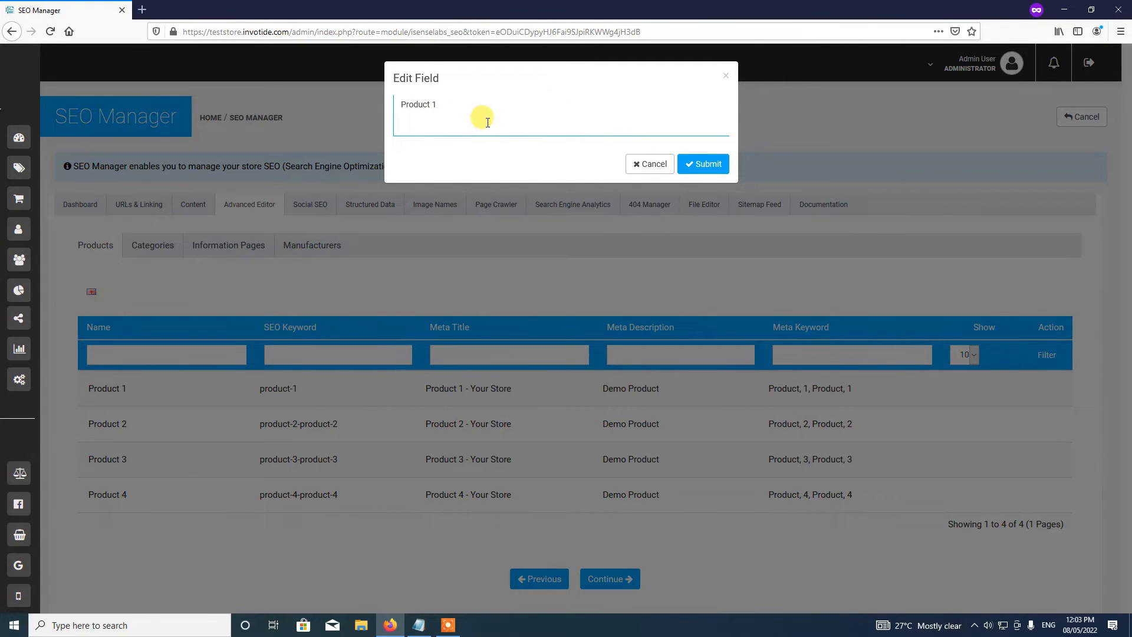
{"action": "left_click", "coordinate": [700, 163]}
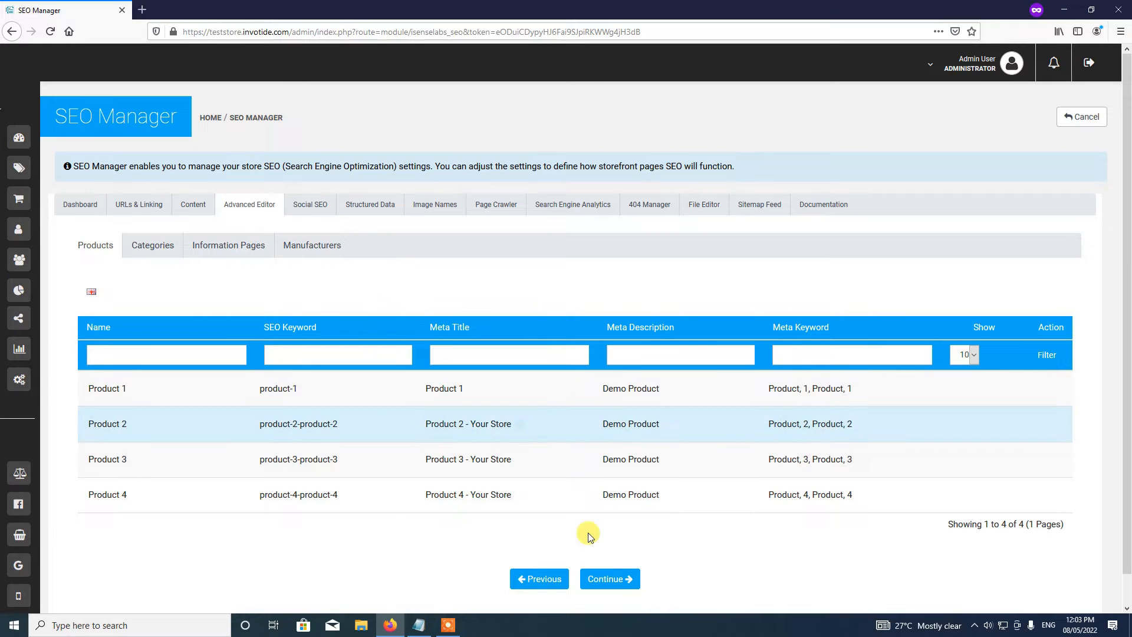
Step: Go on to Social SEO and review the Facebook Open Graph, Twitter Card, Google Publisher and hreflang tag settings
{"action": "left_click", "coordinate": [607, 578]}
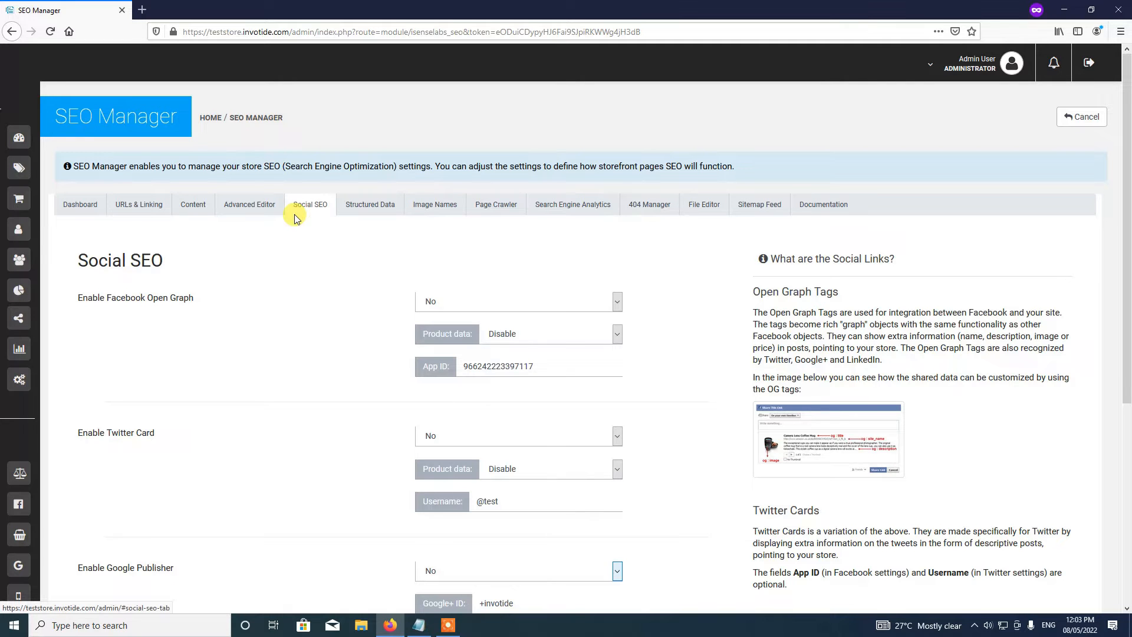
{"action": "left_click_drag", "start_coordinate": [1127, 225], "coordinate": [1127, 339]}
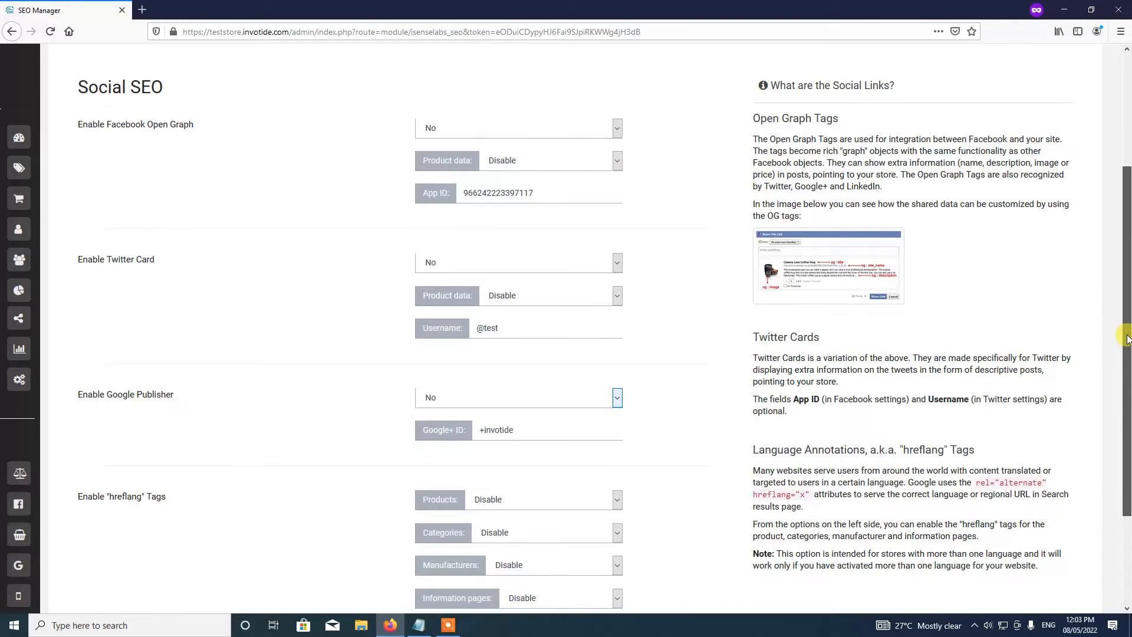
{"action": "scroll", "coordinate": [1128, 339], "scroll_direction": "down", "scroll_amount": 2}
{"action": "scroll", "coordinate": [1099, 289], "scroll_direction": "up", "scroll_amount": 3}
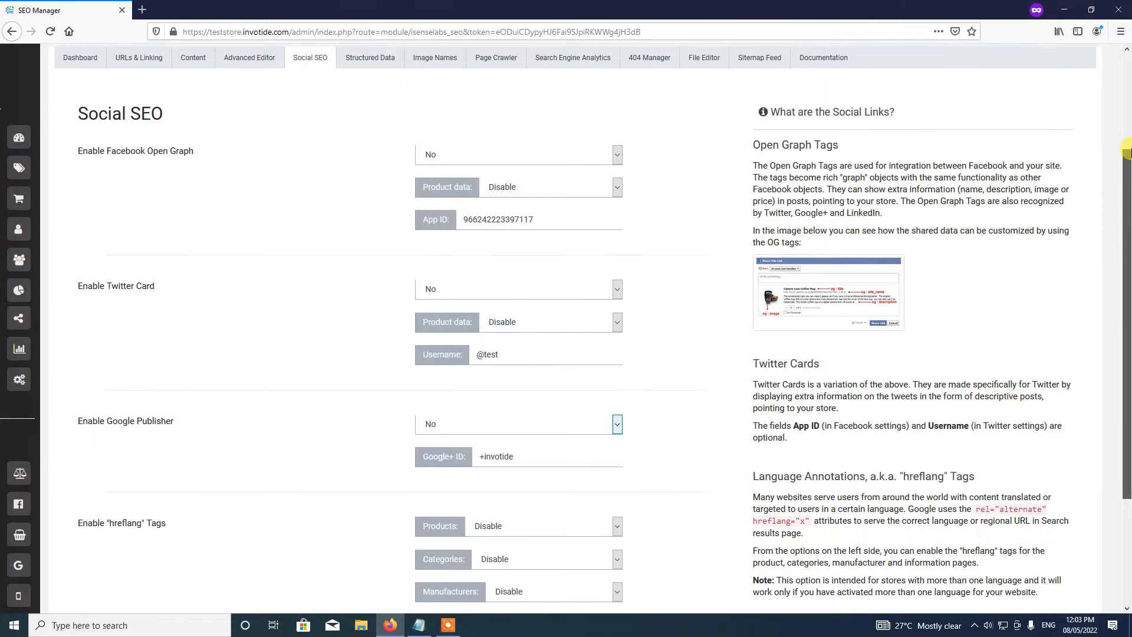
{"action": "left_click_drag", "start_coordinate": [1128, 230], "coordinate": [1128, 141]}
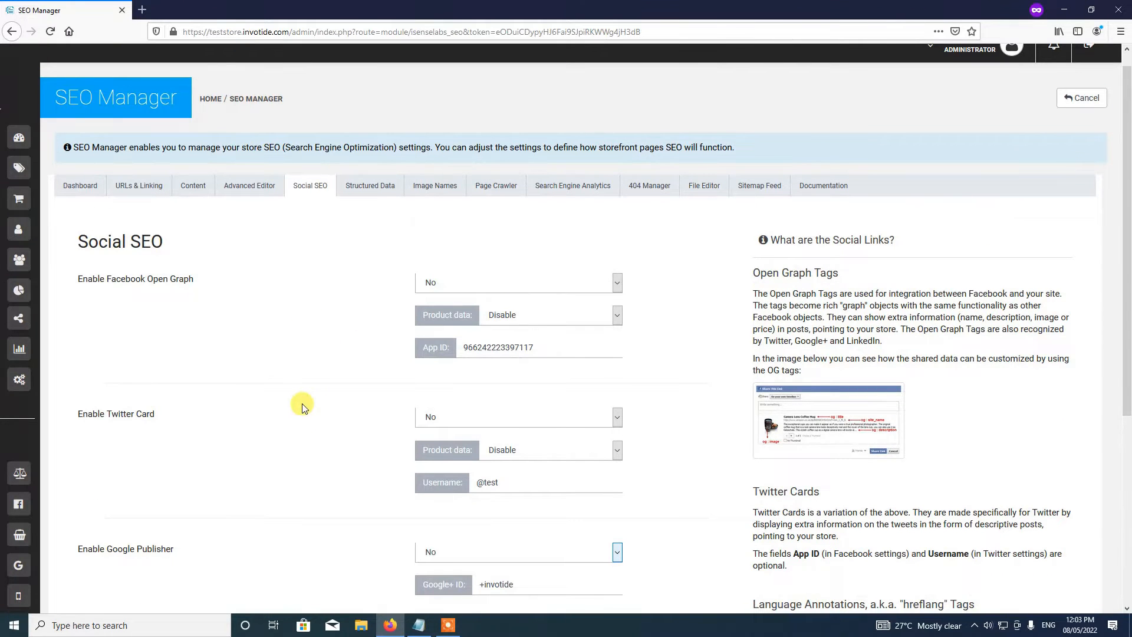
{"action": "left_click_drag", "start_coordinate": [1127, 126], "coordinate": [1127, 198]}
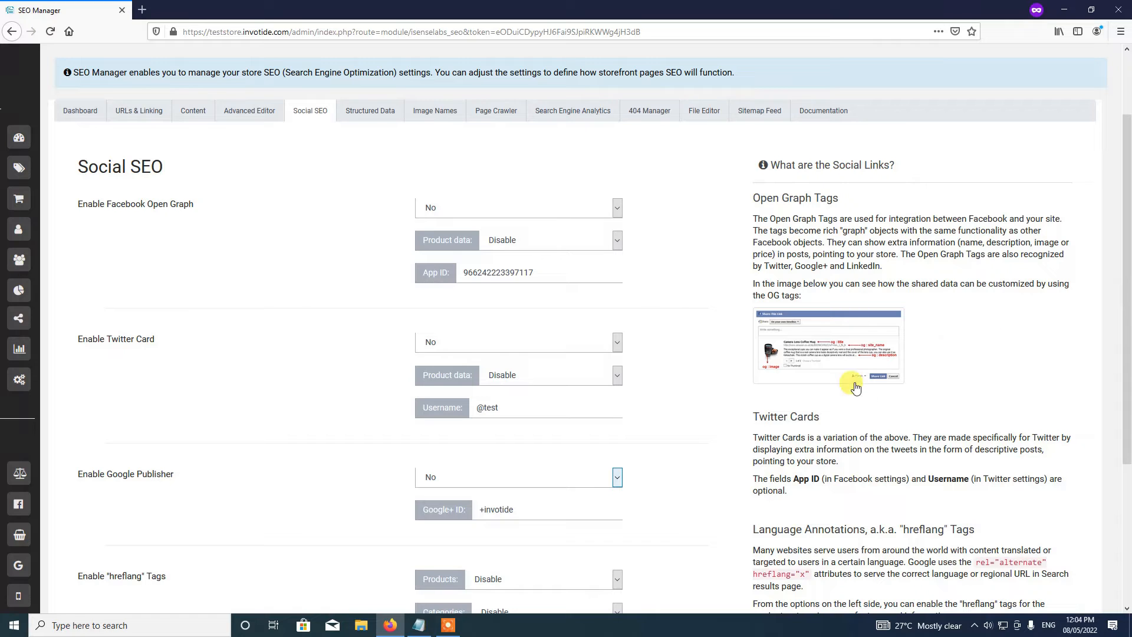
{"action": "left_click_drag", "start_coordinate": [1128, 289], "coordinate": [1127, 429]}
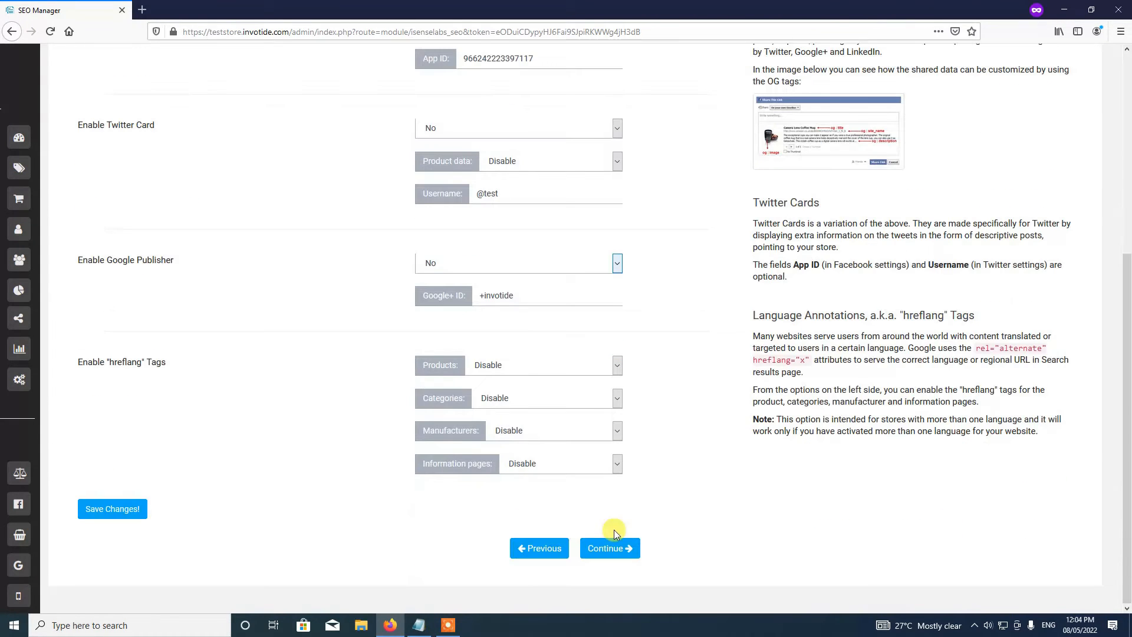
Step: Go on to Structured Data and review the product, breadcrumb and store info settings along with the rich snippet explanations
{"action": "left_click", "coordinate": [600, 544]}
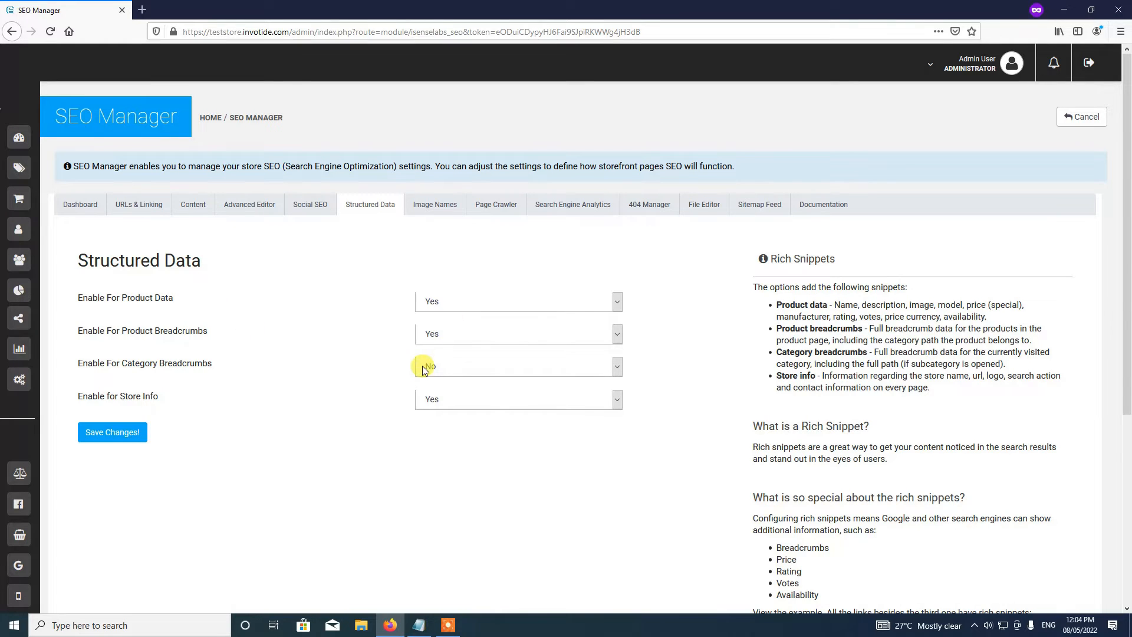
{"action": "scroll", "coordinate": [1127, 277], "scroll_direction": "down", "scroll_amount": 2}
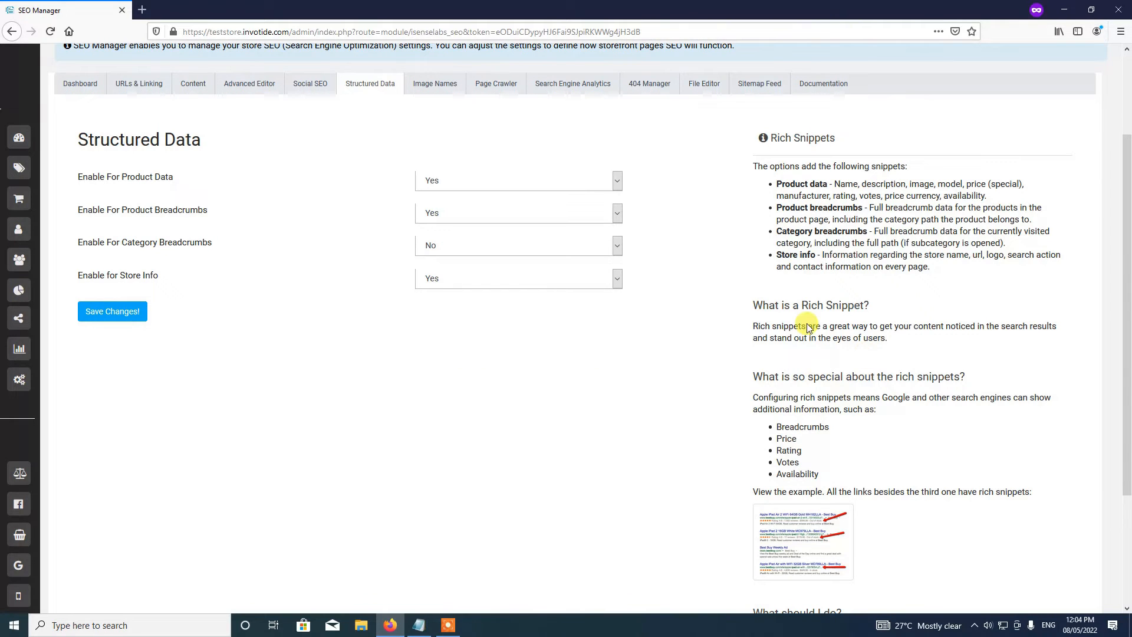
{"action": "scroll", "coordinate": [1127, 423], "scroll_direction": "down", "scroll_amount": 3}
{"action": "scroll", "coordinate": [1127, 423], "scroll_direction": "up", "scroll_amount": 5}
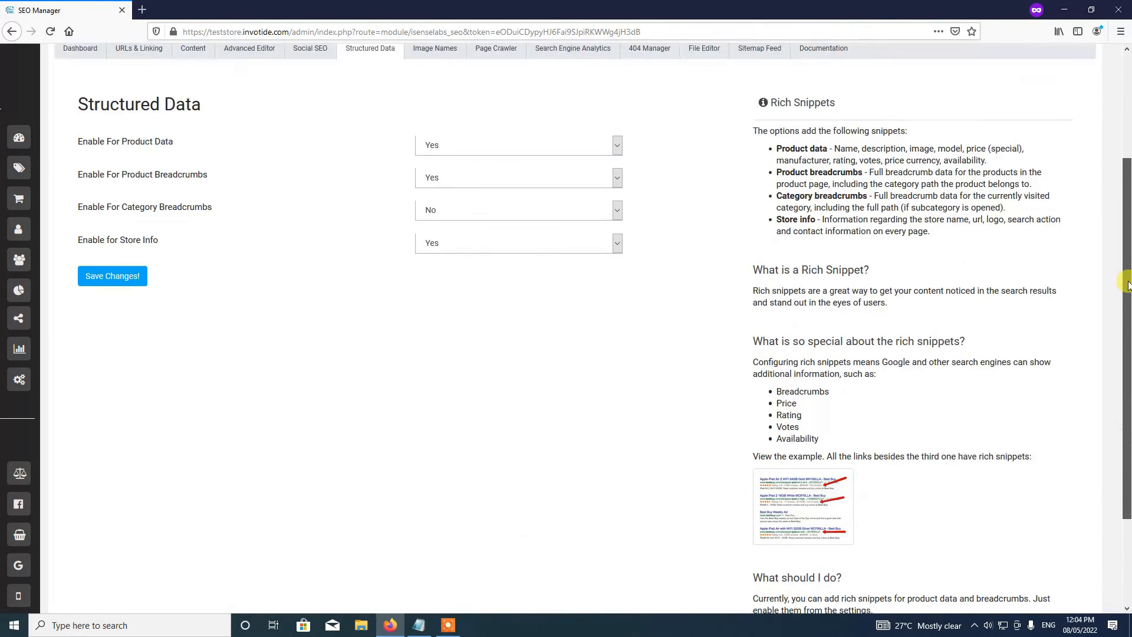
{"action": "scroll", "coordinate": [1127, 460], "scroll_direction": "down", "scroll_amount": 5}
Step: Go on through Image Names and Page Crawler, reviewing the product image rename settings and the crawler's page analysis options
{"action": "left_click", "coordinate": [601, 544]}
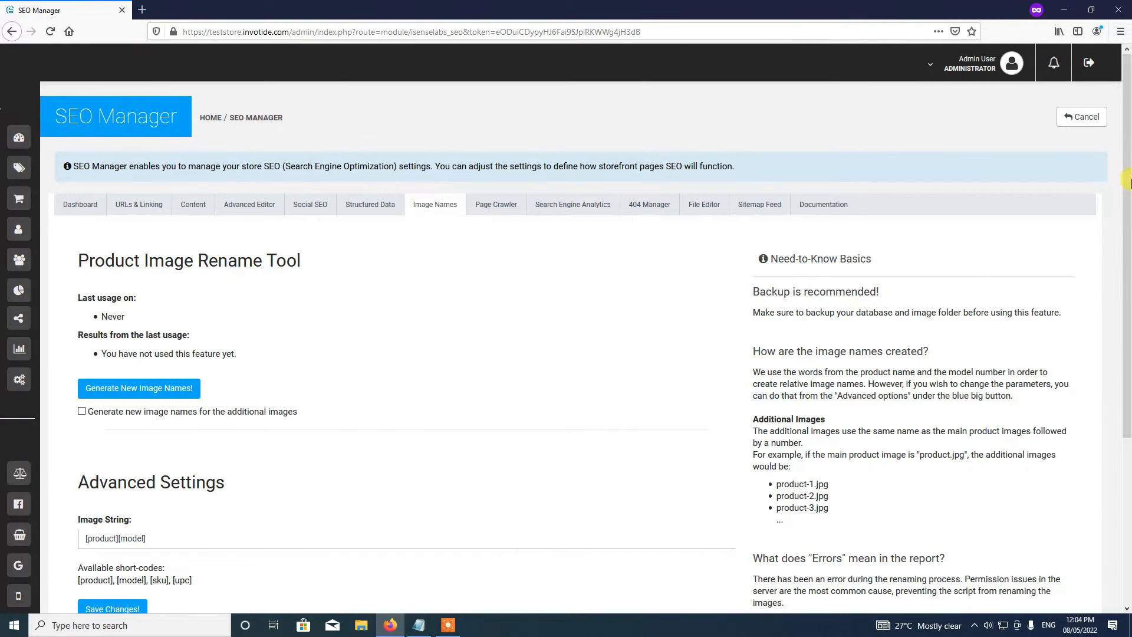
{"action": "left_click_drag", "start_coordinate": [1127, 188], "coordinate": [1127, 271]}
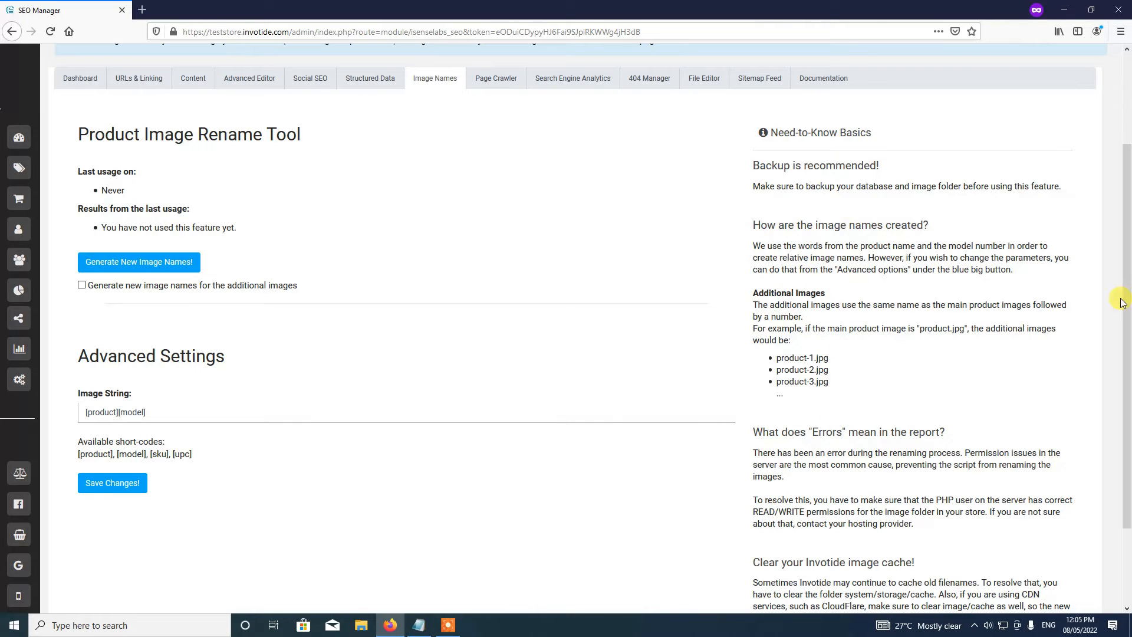
{"action": "scroll", "coordinate": [1123, 302], "scroll_direction": "down", "scroll_amount": 2}
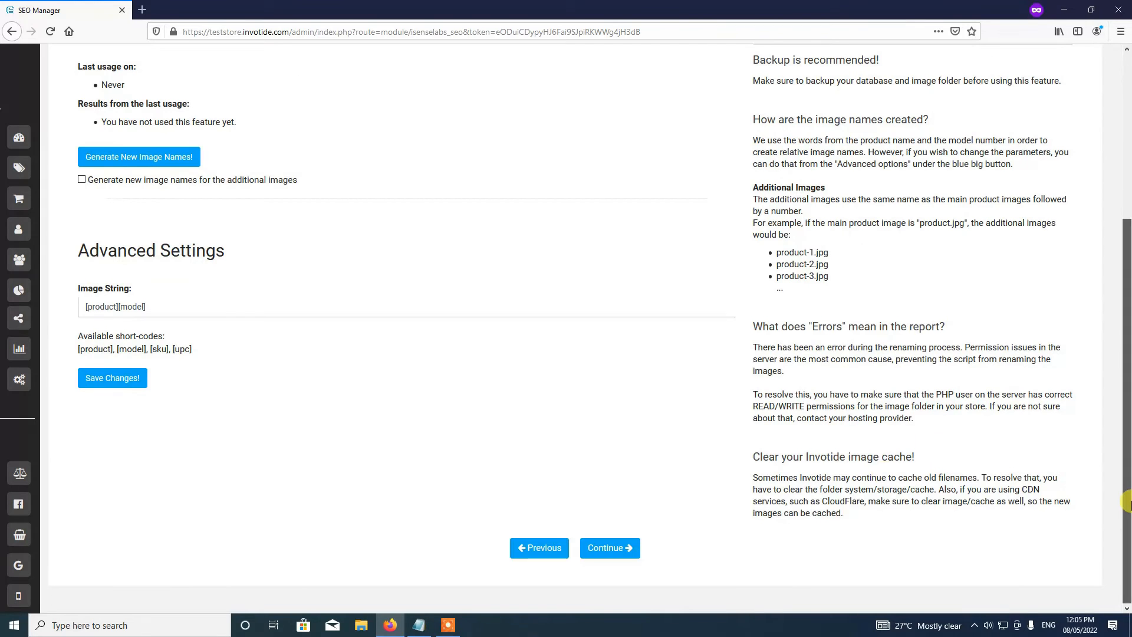
{"action": "left_click", "coordinate": [601, 549]}
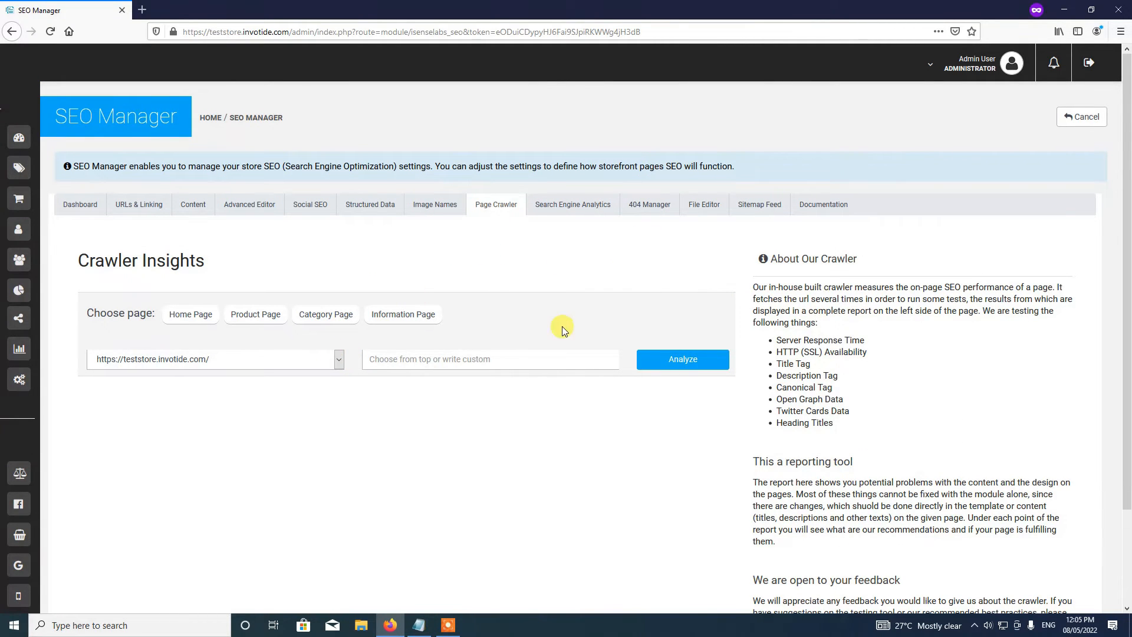
{"action": "scroll", "coordinate": [582, 433], "scroll_direction": "down", "scroll_amount": 3}
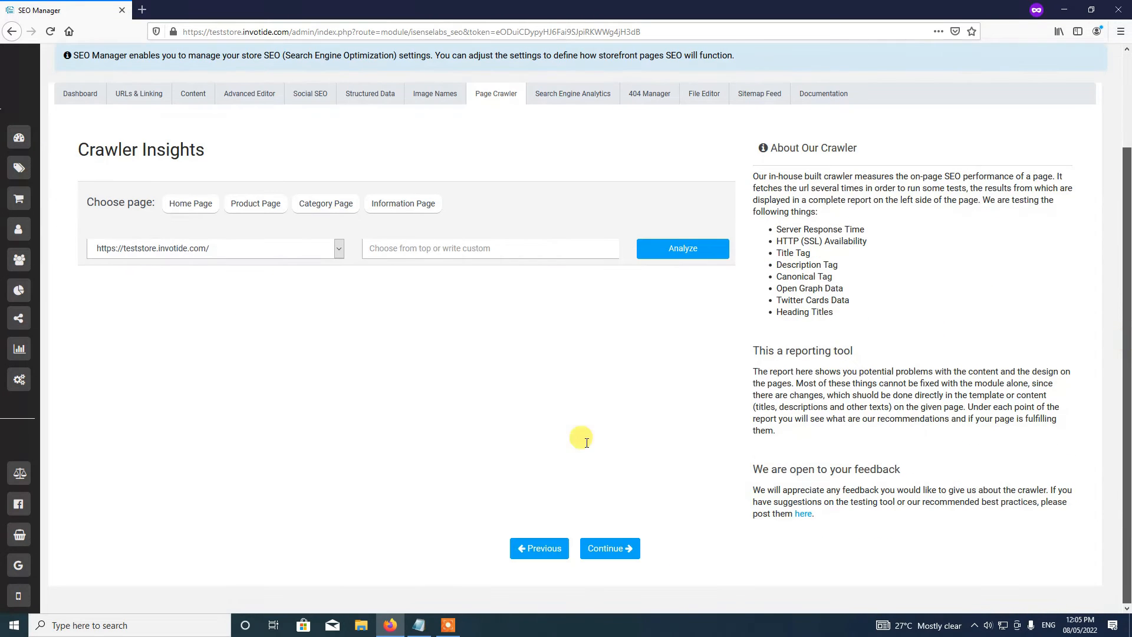
Step: Go on through Search Engine Analytics and 404 Manager, reviewing the crawler visit list and the detected missing pages
{"action": "left_click", "coordinate": [638, 540]}
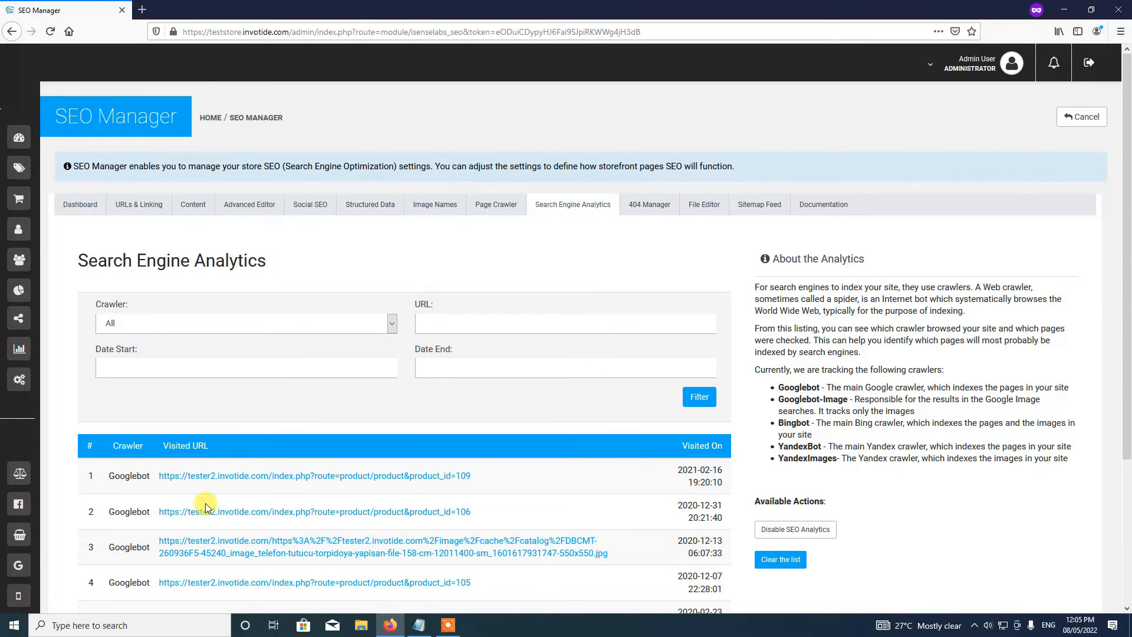
{"action": "scroll", "coordinate": [1128, 282], "scroll_direction": "down", "scroll_amount": 3}
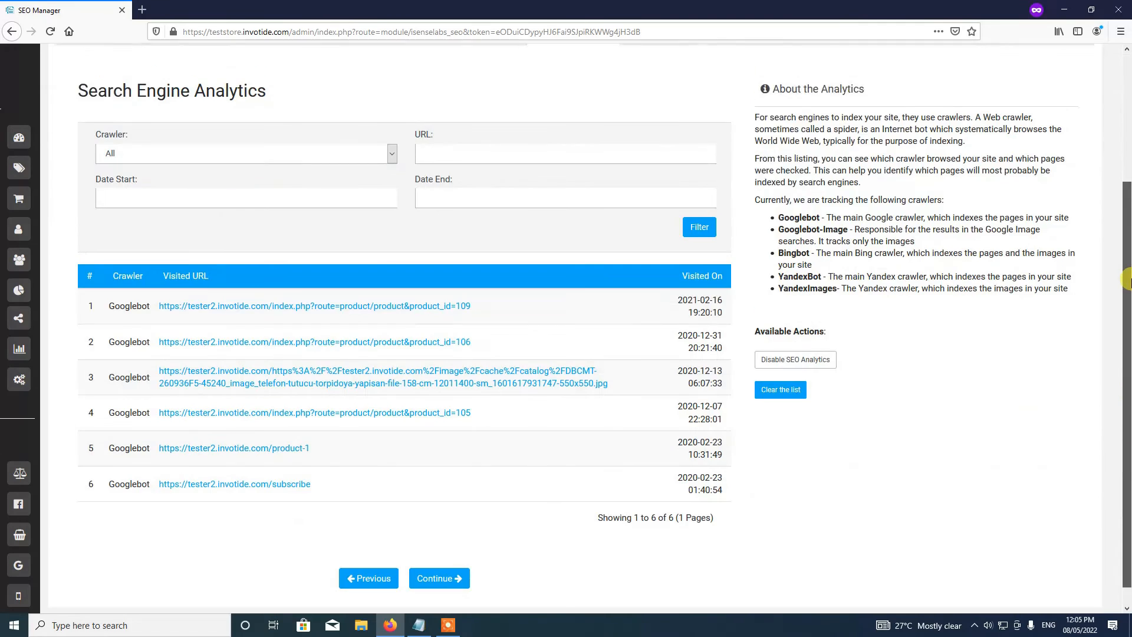
{"action": "scroll", "coordinate": [1128, 277], "scroll_direction": "up", "scroll_amount": 3}
{"action": "scroll", "coordinate": [1128, 306], "scroll_direction": "down", "scroll_amount": 3}
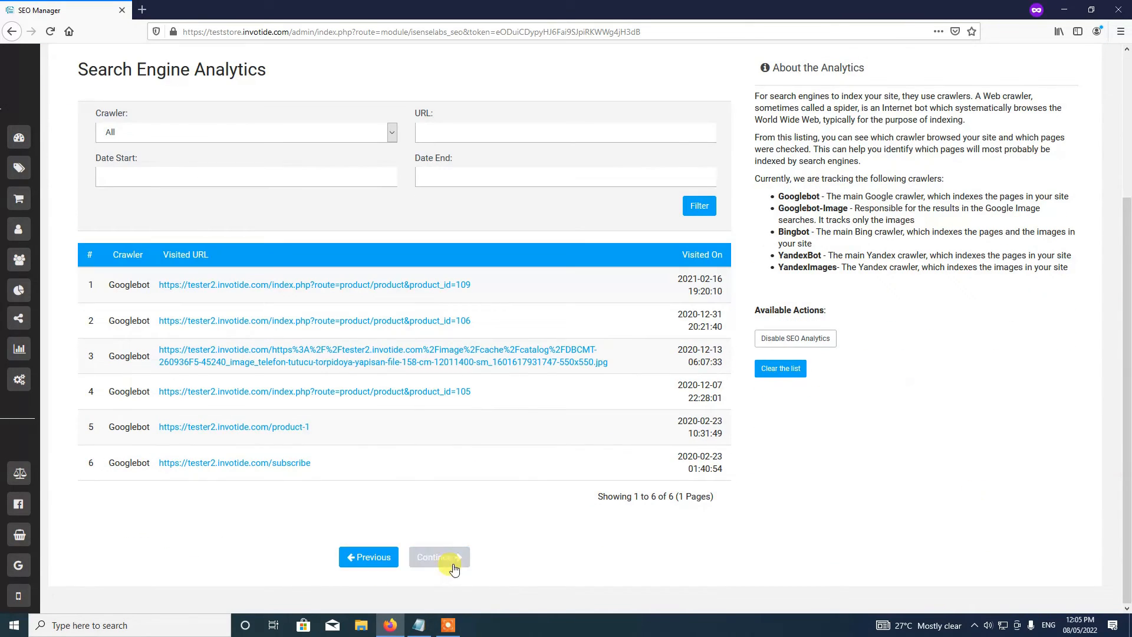
{"action": "left_click", "coordinate": [454, 569]}
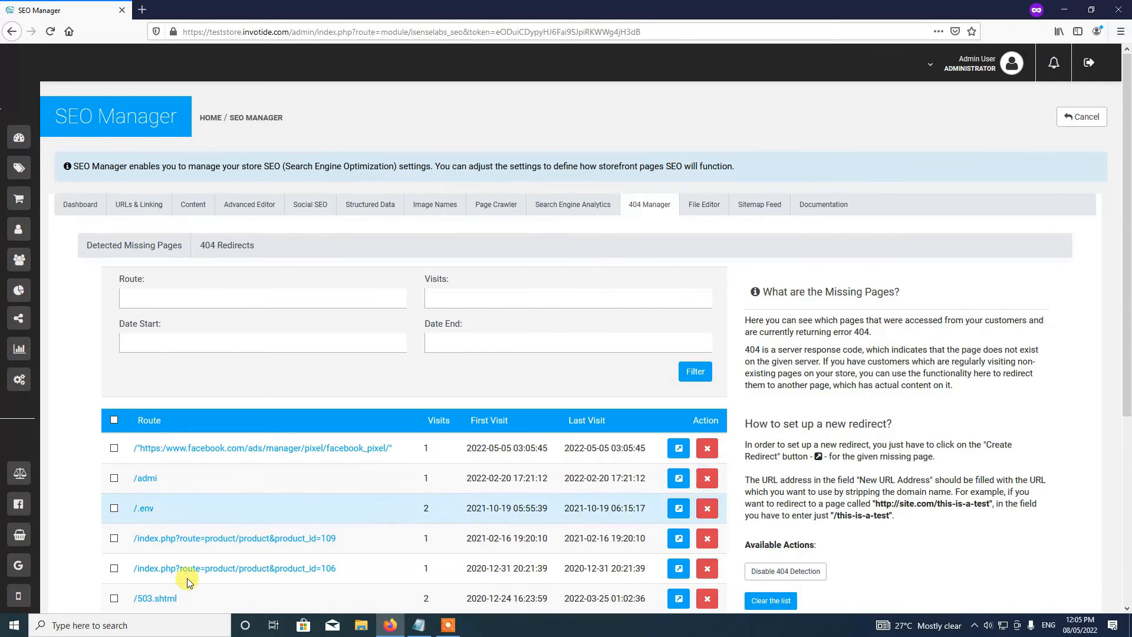
{"action": "scroll", "coordinate": [1107, 326], "scroll_direction": "down", "scroll_amount": 5}
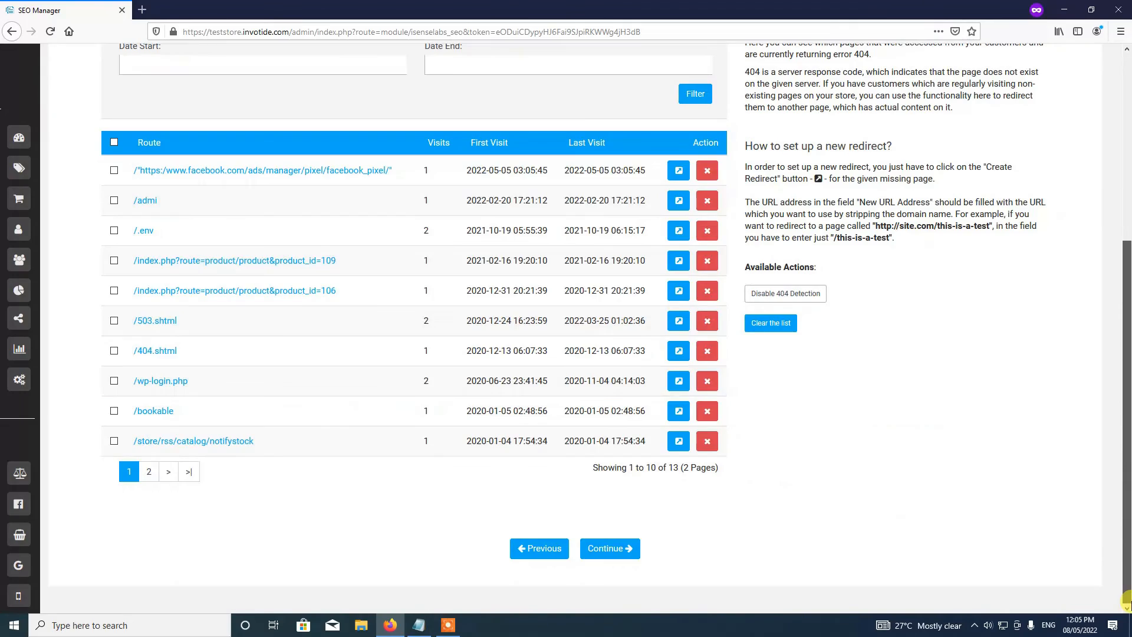
Step: Go on through File Editor and Sitemap Feed, reviewing the robots.txt rules and the sitemap's product display settings
{"action": "left_click", "coordinate": [601, 538]}
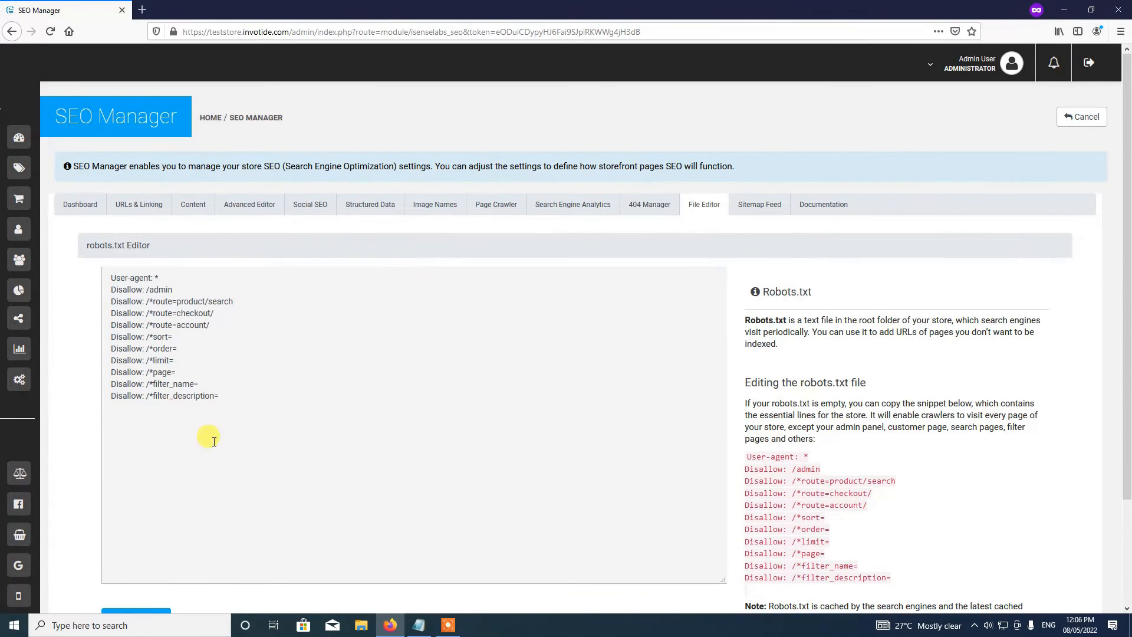
{"action": "left_click_drag", "start_coordinate": [1126, 195], "coordinate": [1127, 248]}
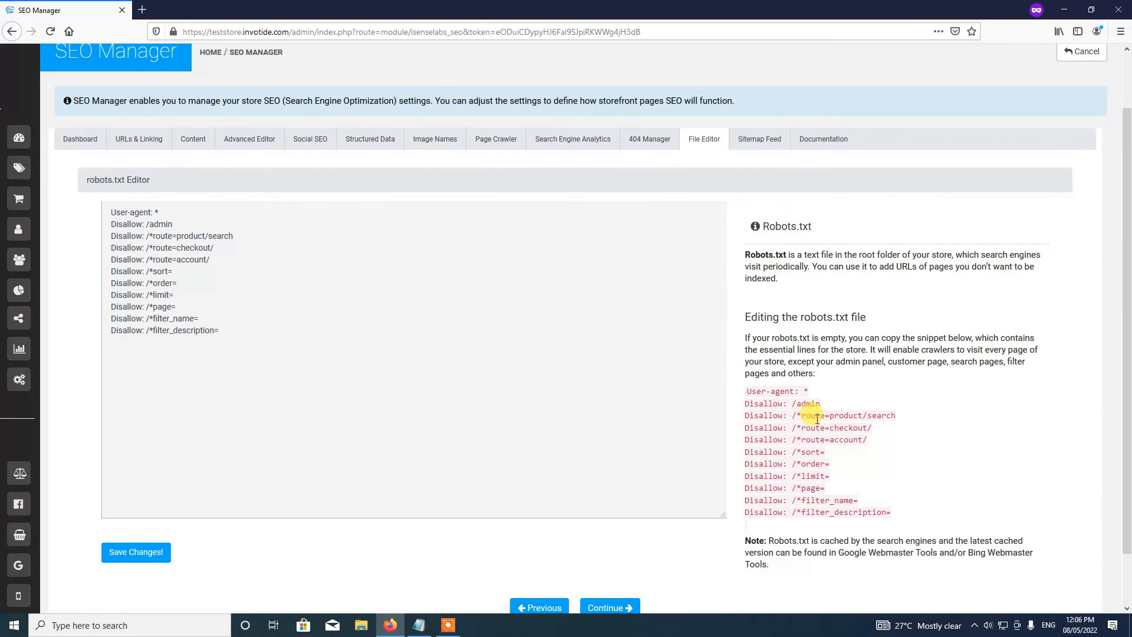
{"action": "left_click_drag", "start_coordinate": [1127, 298], "coordinate": [1126, 357]}
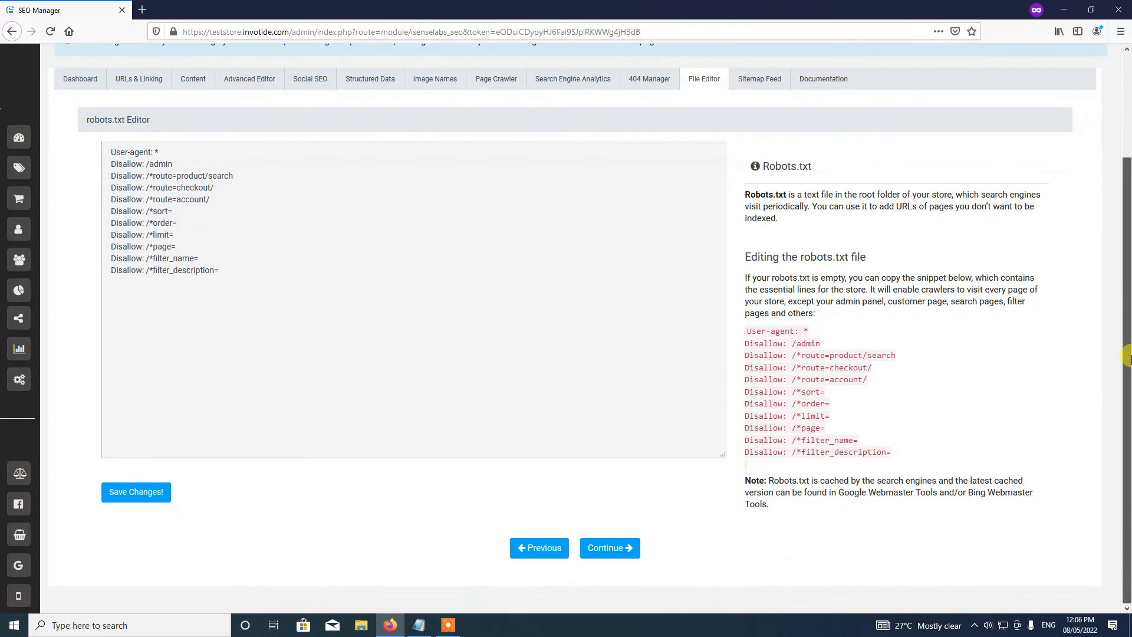
{"action": "left_click", "coordinate": [613, 549]}
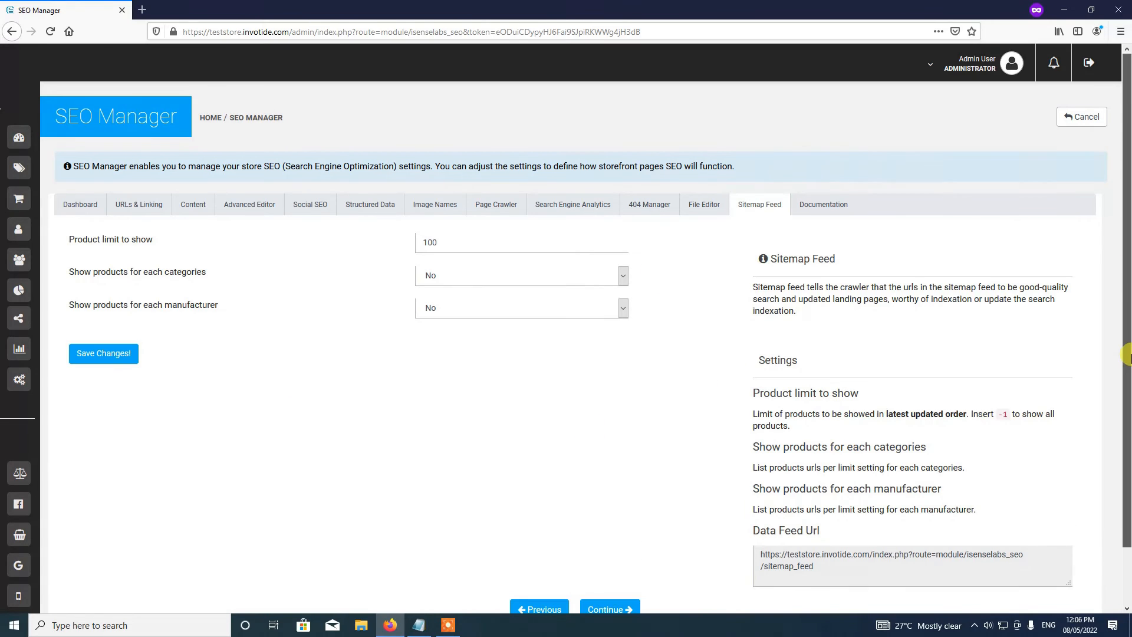
{"action": "scroll", "coordinate": [1126, 322], "scroll_direction": "down", "scroll_amount": 2}
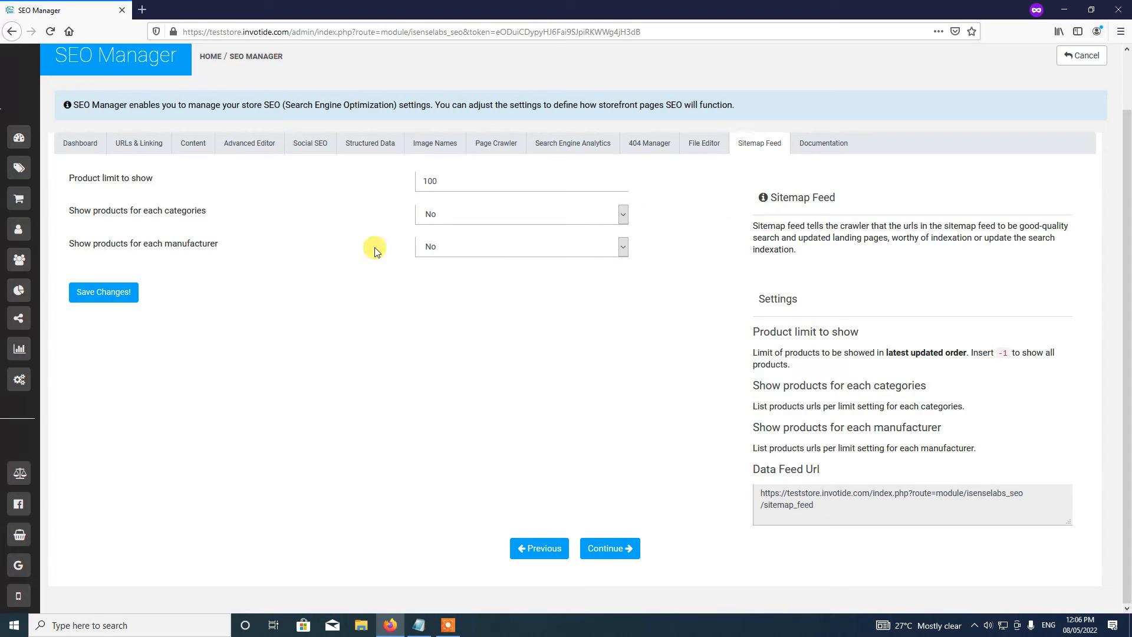
Step: Go on to Documentation and look through its General, Basic SEO, Advanced SEO and In Conclusion sections
{"action": "left_click", "coordinate": [616, 549]}
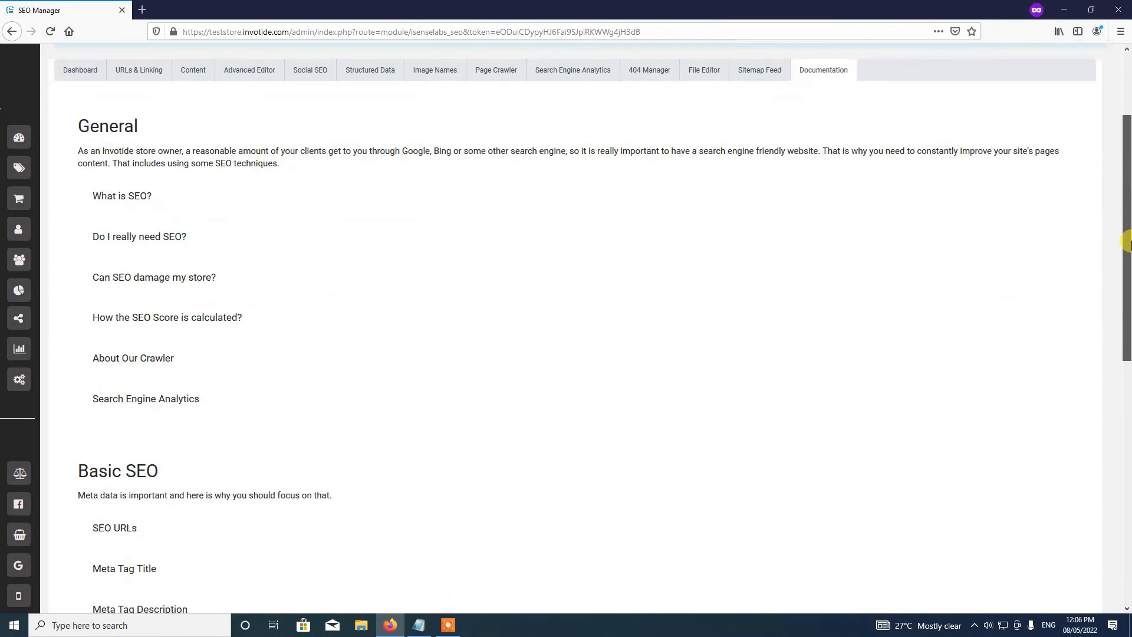
{"action": "scroll", "coordinate": [1126, 241], "scroll_direction": "down", "scroll_amount": 3}
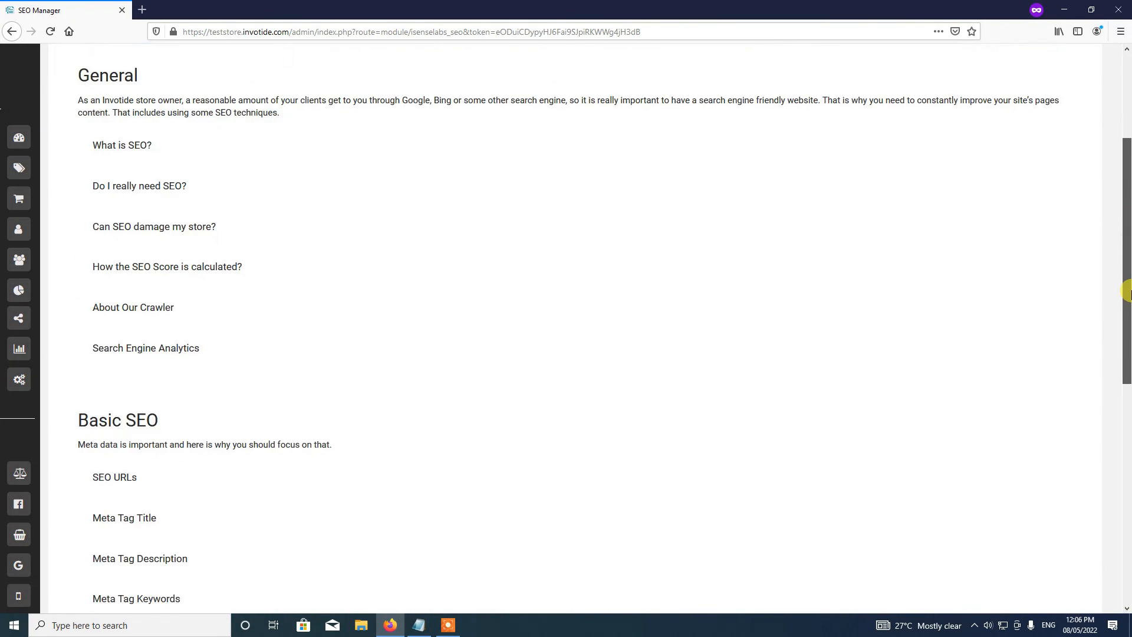
{"action": "scroll", "coordinate": [232, 417], "scroll_direction": "down", "scroll_amount": 4}
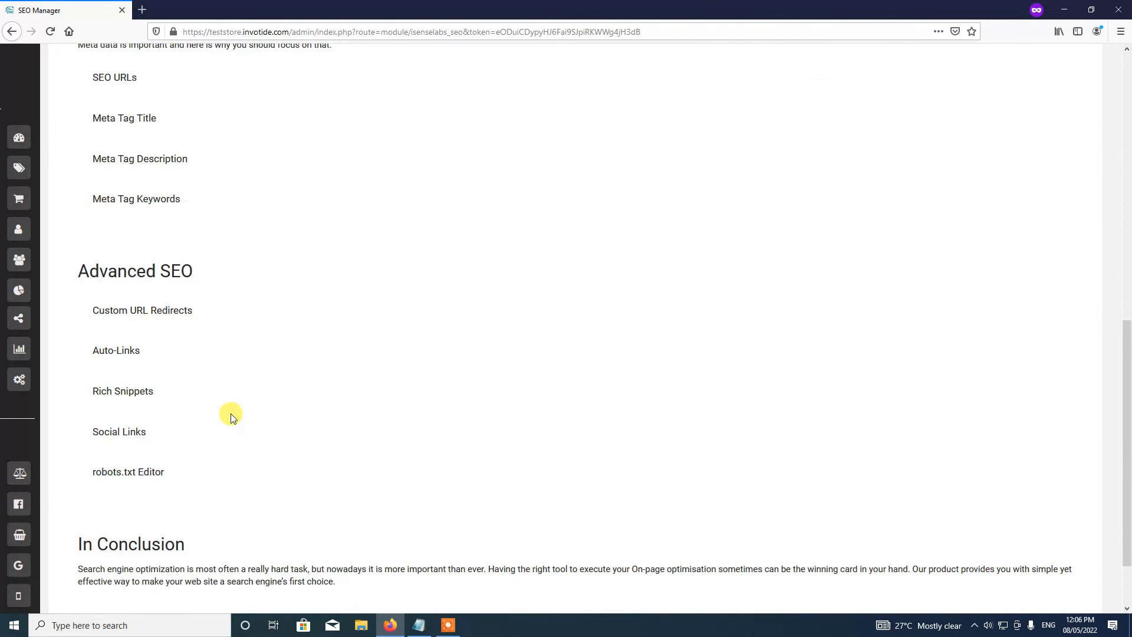
{"action": "scroll", "coordinate": [231, 417], "scroll_direction": "up", "scroll_amount": 10}
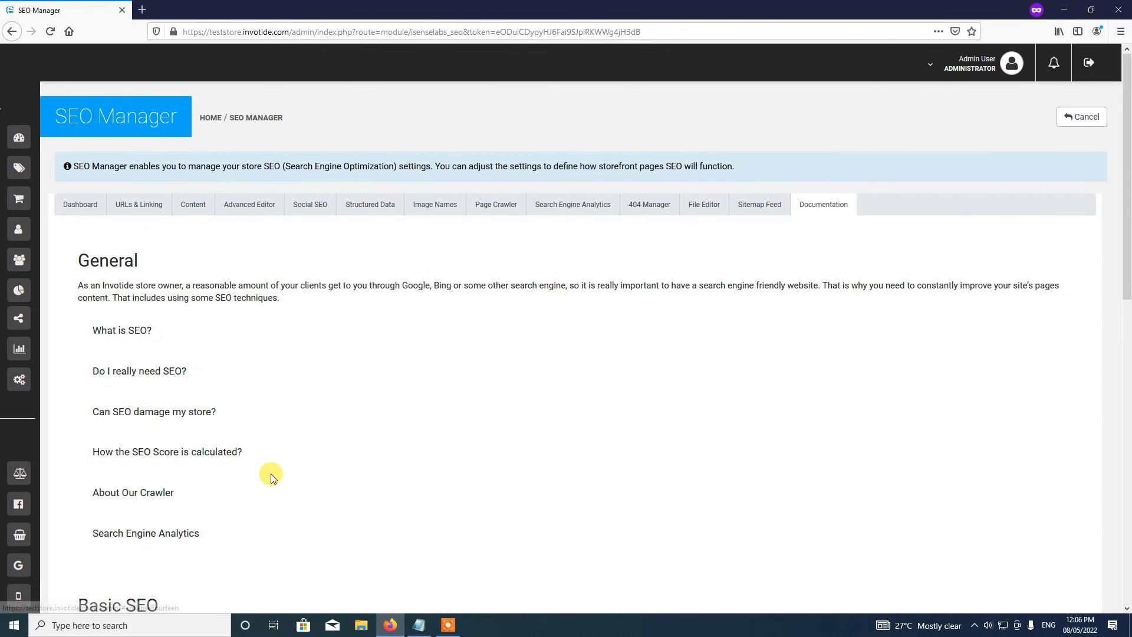
{"action": "scroll", "coordinate": [271, 473], "scroll_direction": "down", "scroll_amount": 6}
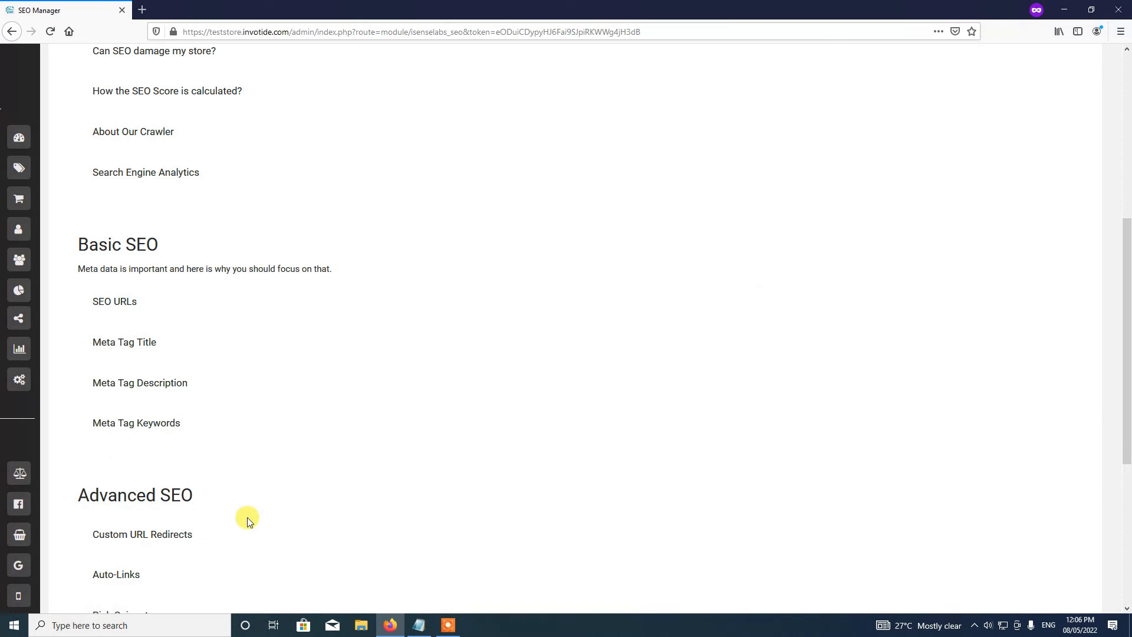
{"action": "scroll", "coordinate": [247, 518], "scroll_direction": "down", "scroll_amount": 3}
{"action": "scroll", "coordinate": [247, 522], "scroll_direction": "down", "scroll_amount": 2}
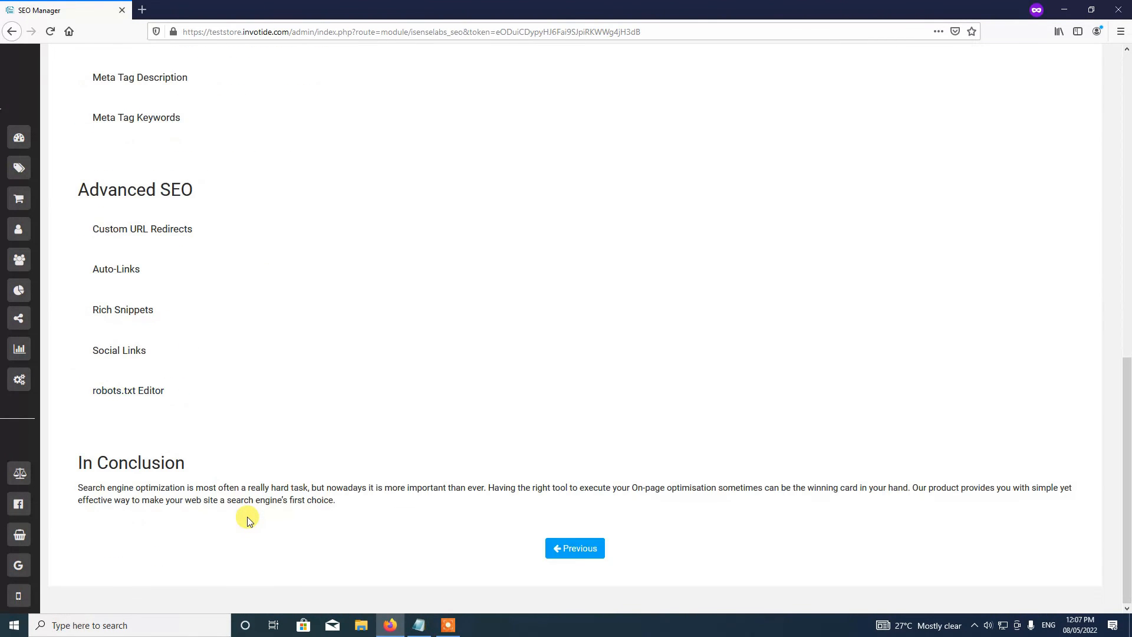
Step: Return to the SEO Manager's Dashboard to view the SEO score and improvement steps
{"action": "scroll", "coordinate": [248, 520], "scroll_direction": "up", "scroll_amount": 10}
{"action": "scroll", "coordinate": [247, 518], "scroll_direction": "up", "scroll_amount": 2}
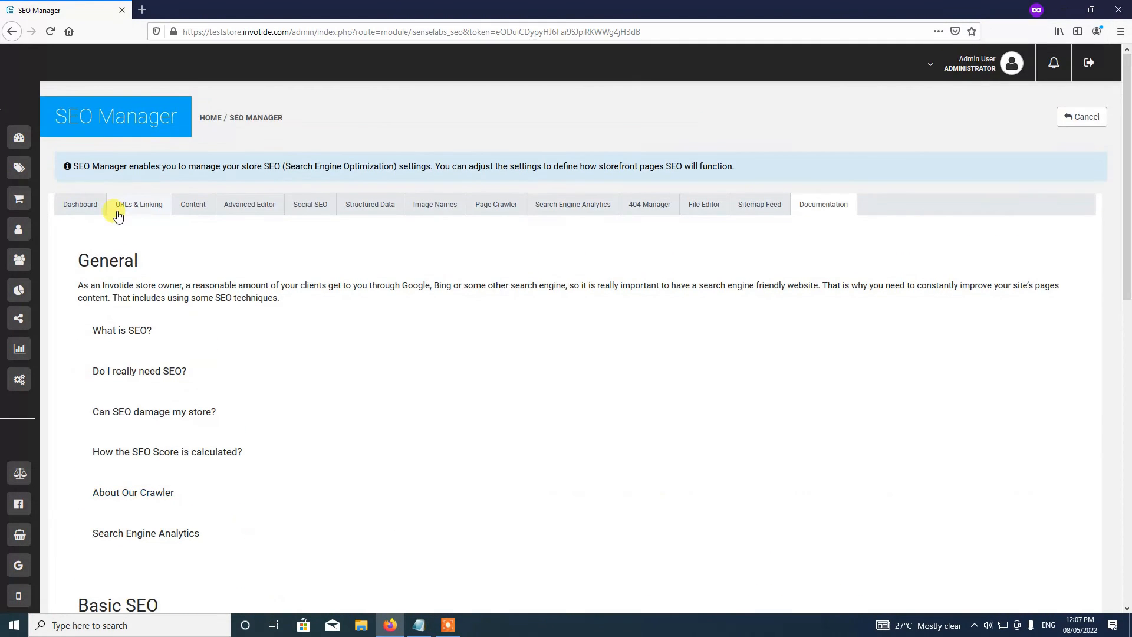
{"action": "left_click", "coordinate": [89, 216]}
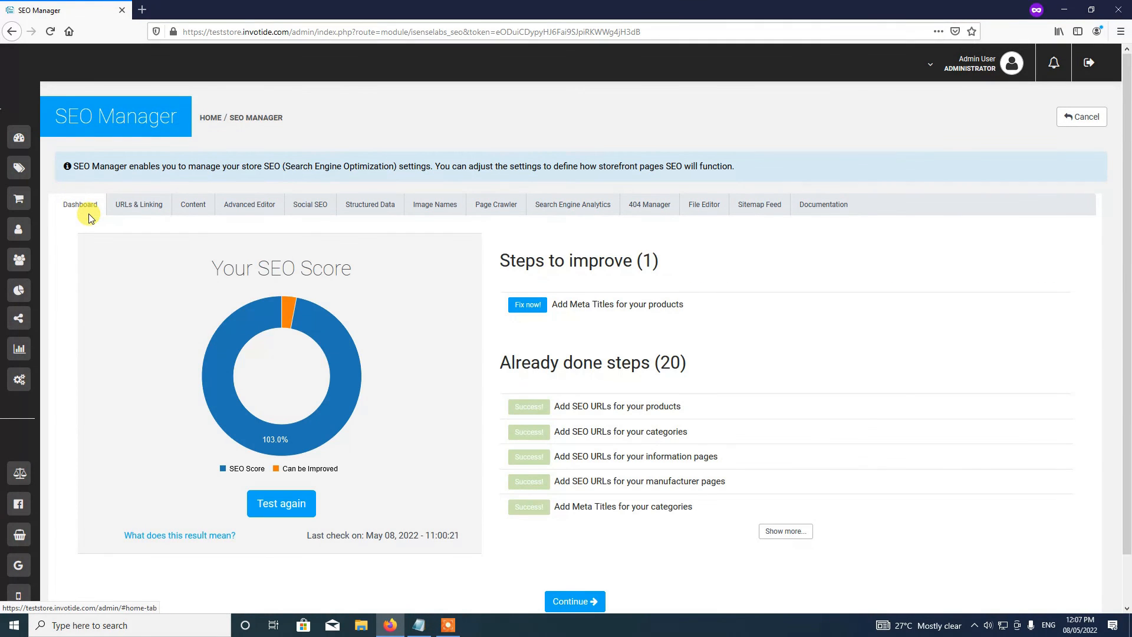